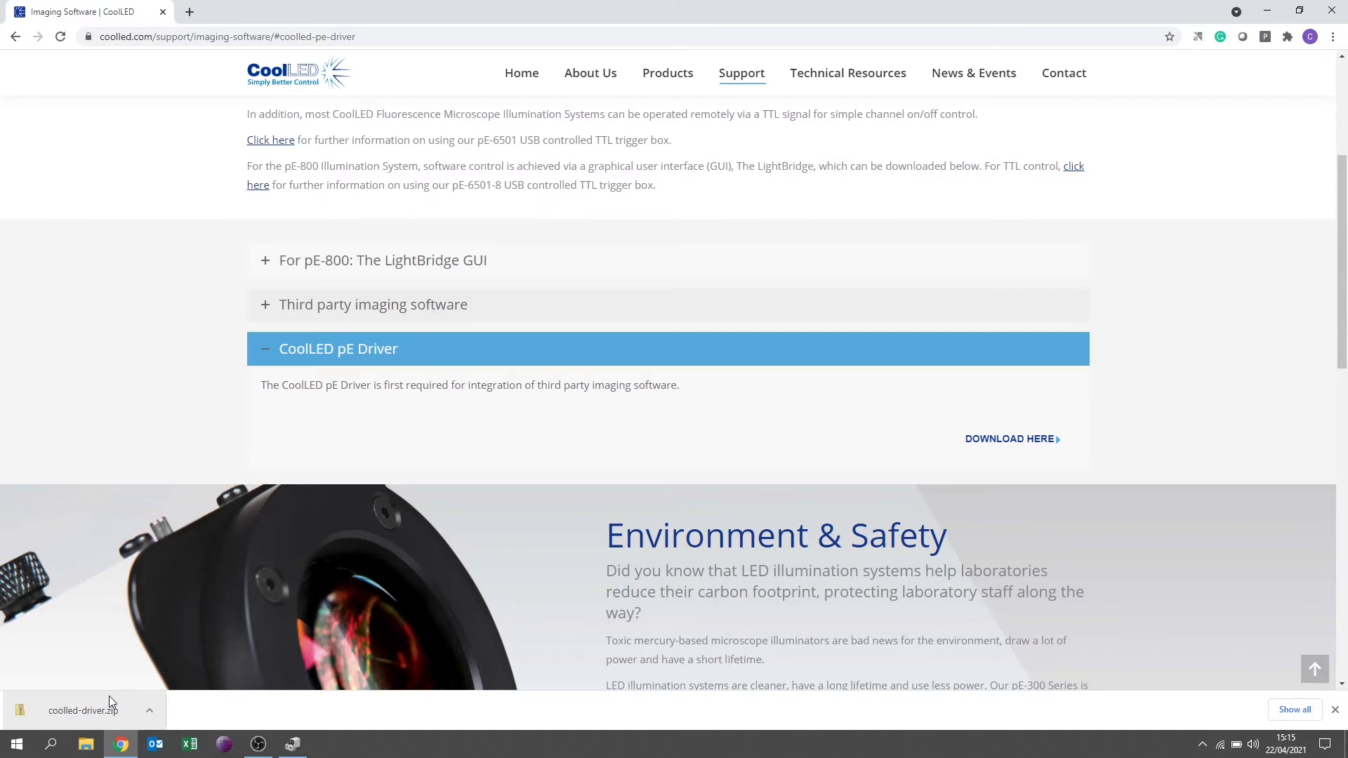
Step: Switch to Device Manager and check the two CoolLED USB Virtual Serial Ports under Ports (COM & LPT)
{"action": "left_click", "coordinate": [298, 749]}
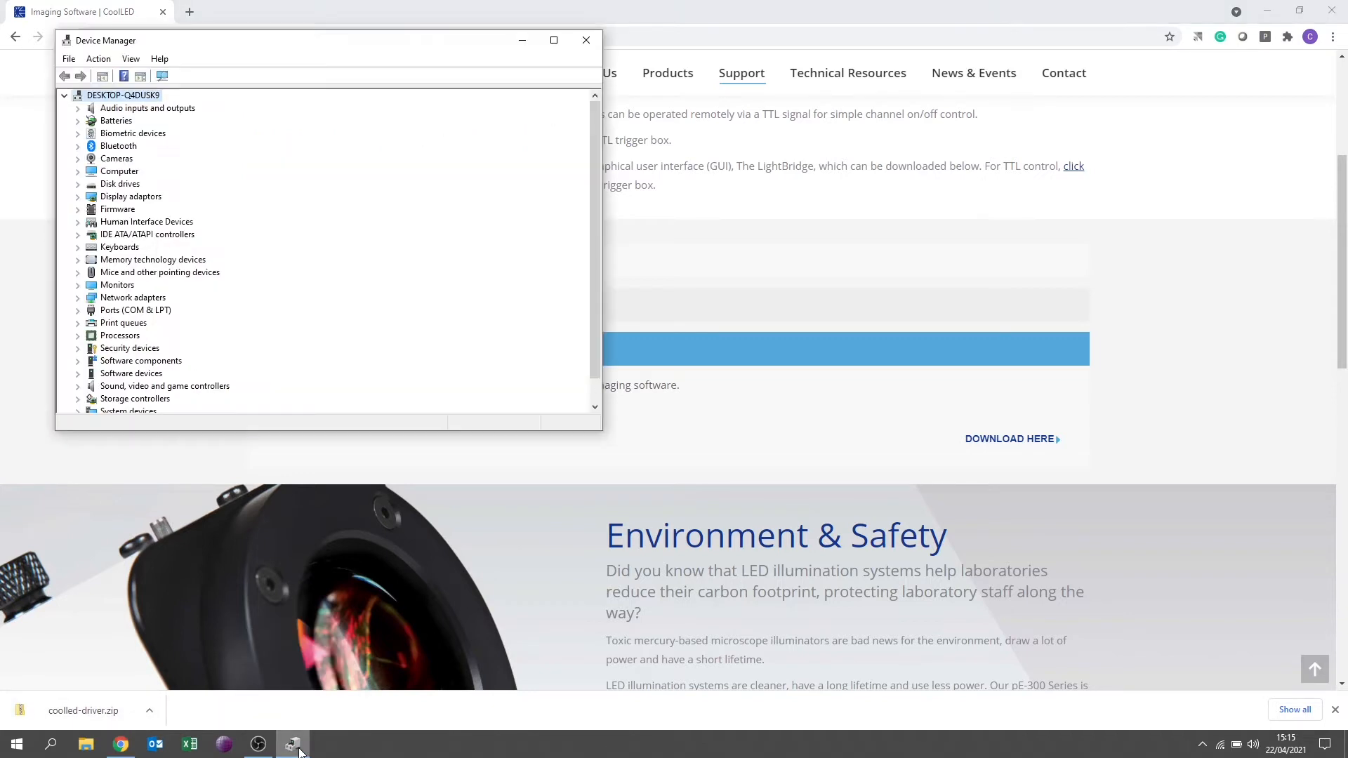
{"action": "left_click", "coordinate": [78, 310]}
{"action": "left_click", "coordinate": [211, 324]}
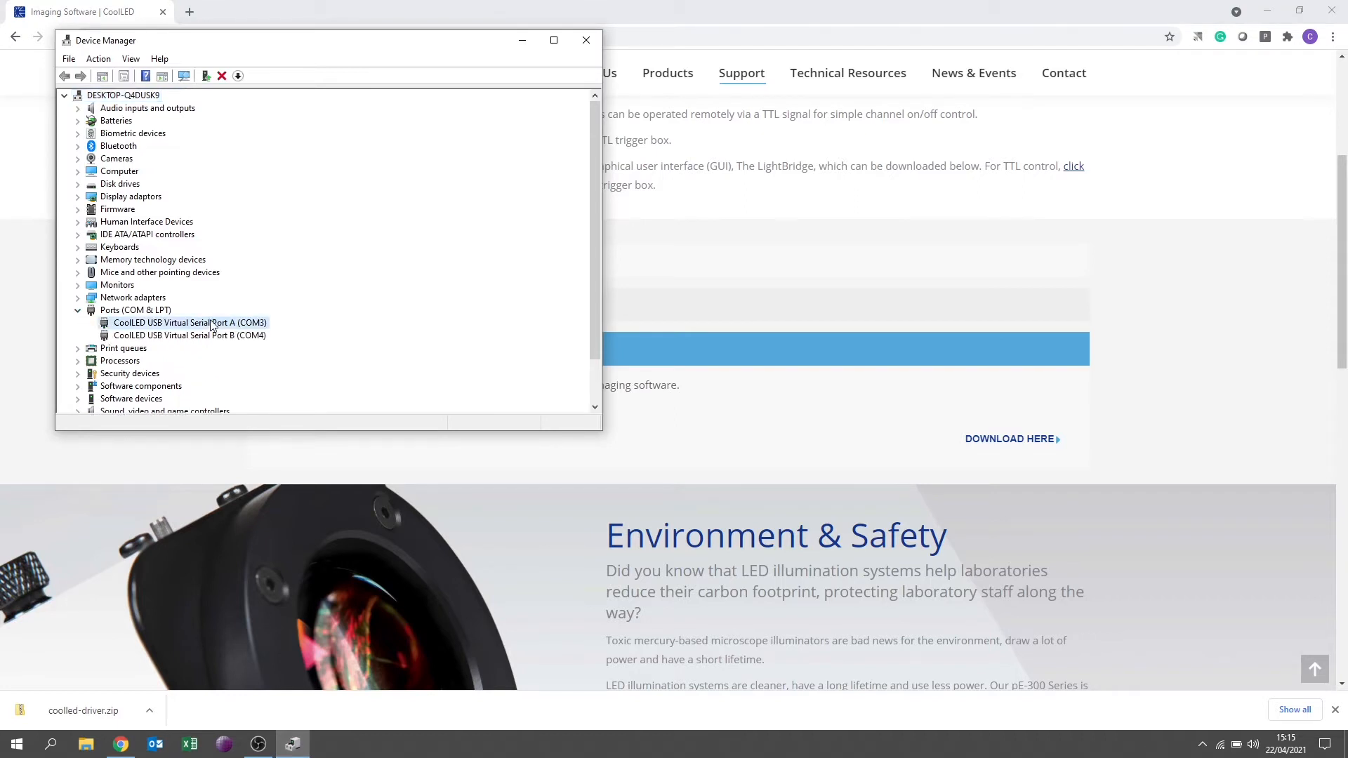
{"action": "left_click", "coordinate": [220, 336]}
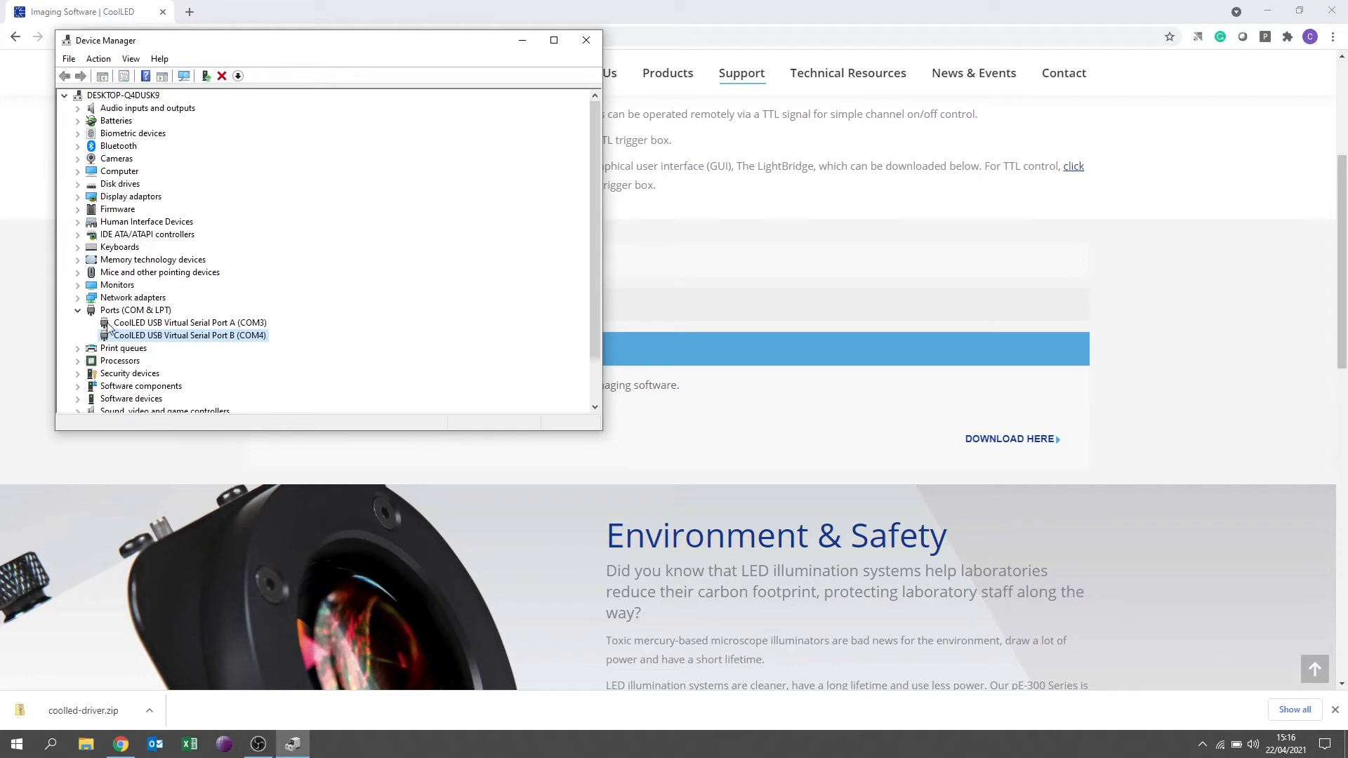
Step: View the driver update options for CoolLED USB Virtual Serial Port A and the device commands for Port B without changing anything
{"action": "left_click", "coordinate": [136, 326]}
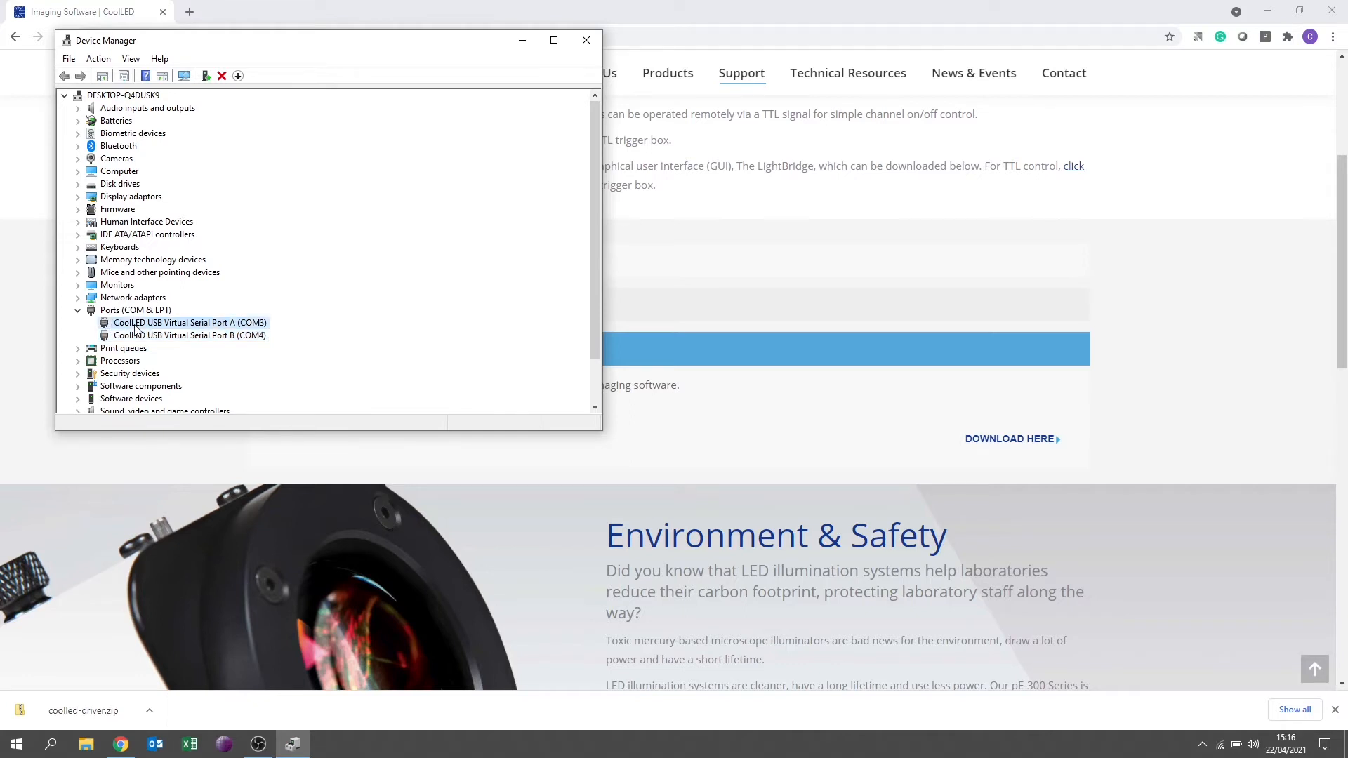
{"action": "right_click", "coordinate": [137, 330]}
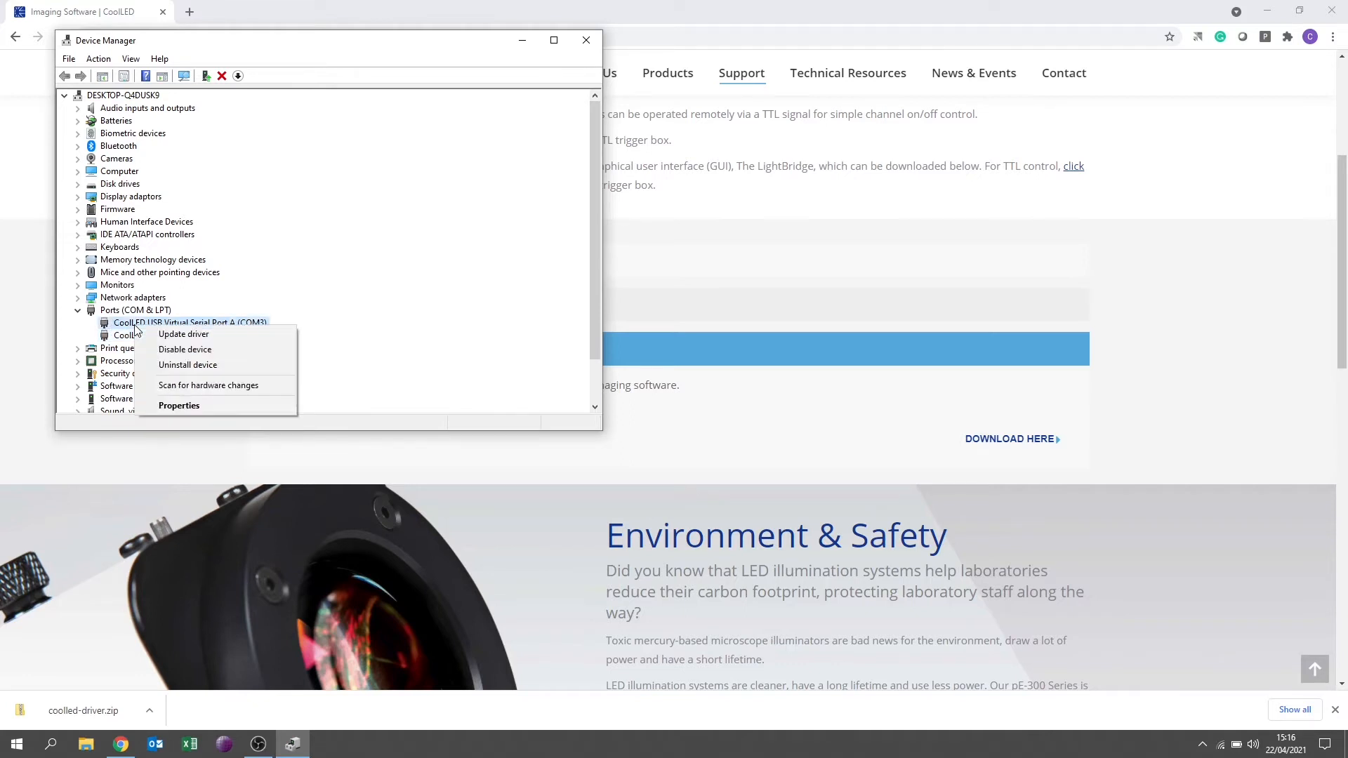
{"action": "left_click", "coordinate": [203, 335]}
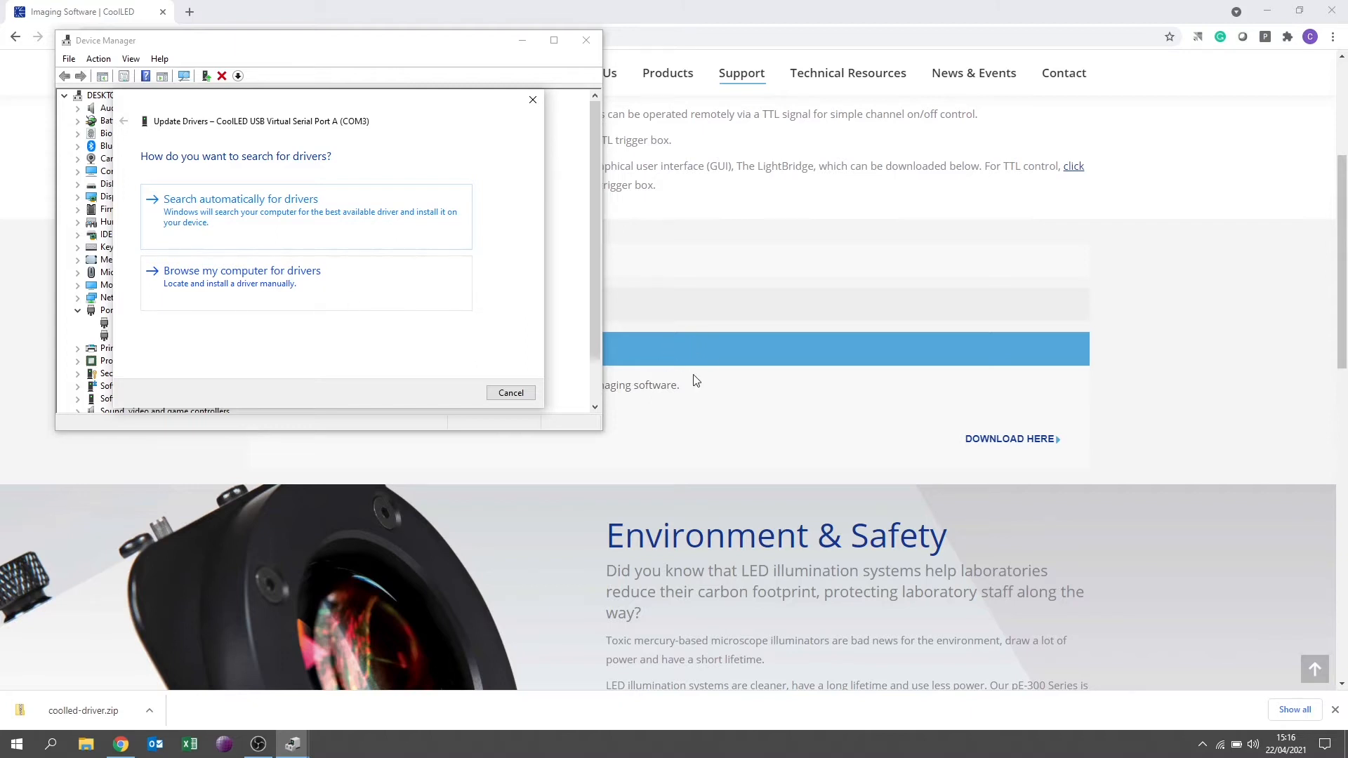
{"action": "left_click", "coordinate": [505, 393]}
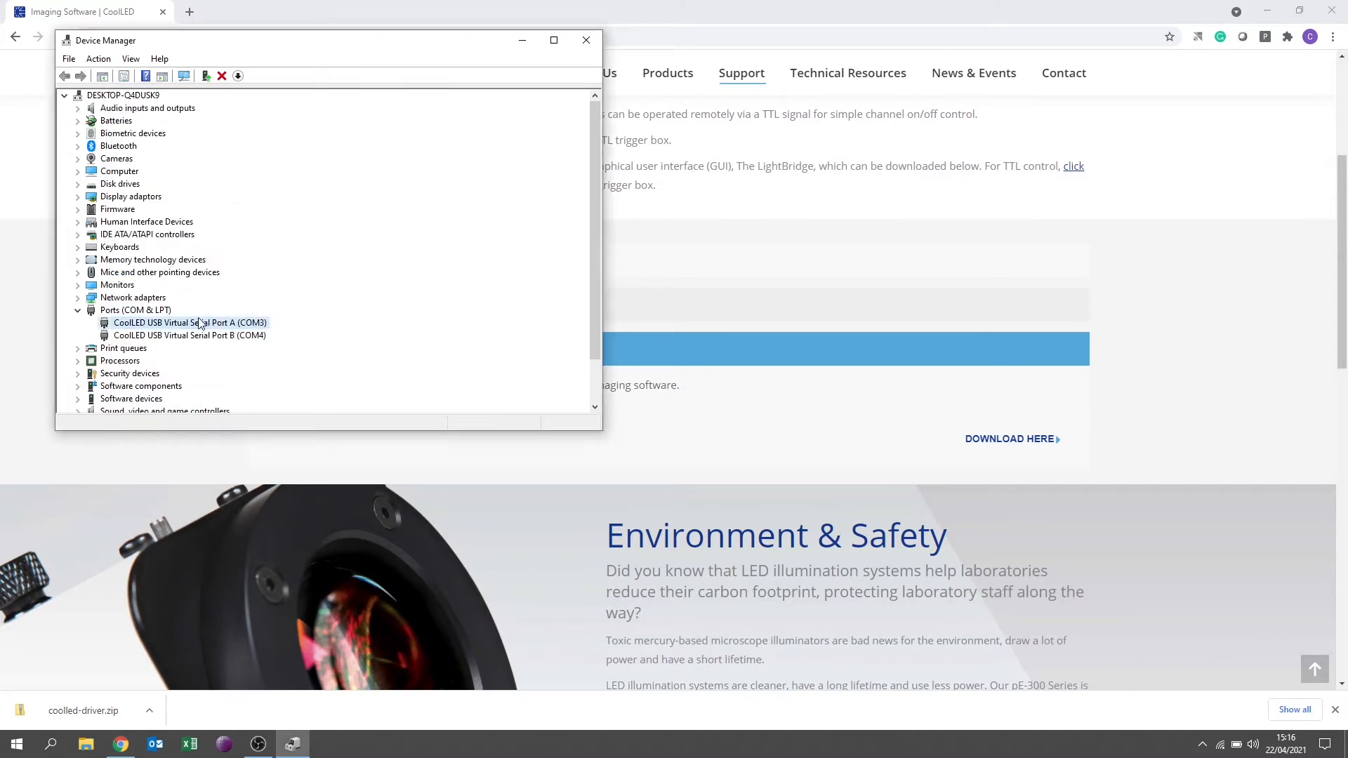
{"action": "right_click", "coordinate": [234, 340]}
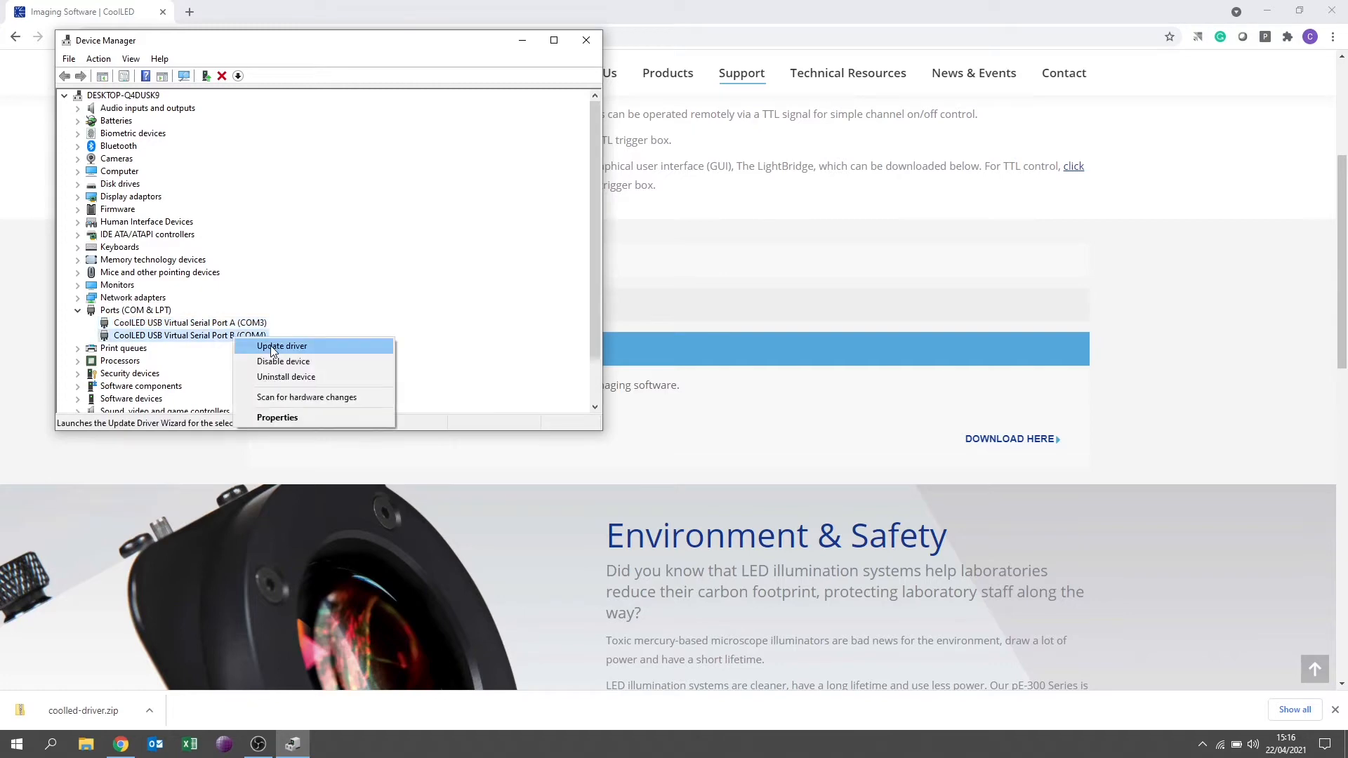
{"action": "left_click", "coordinate": [477, 340]}
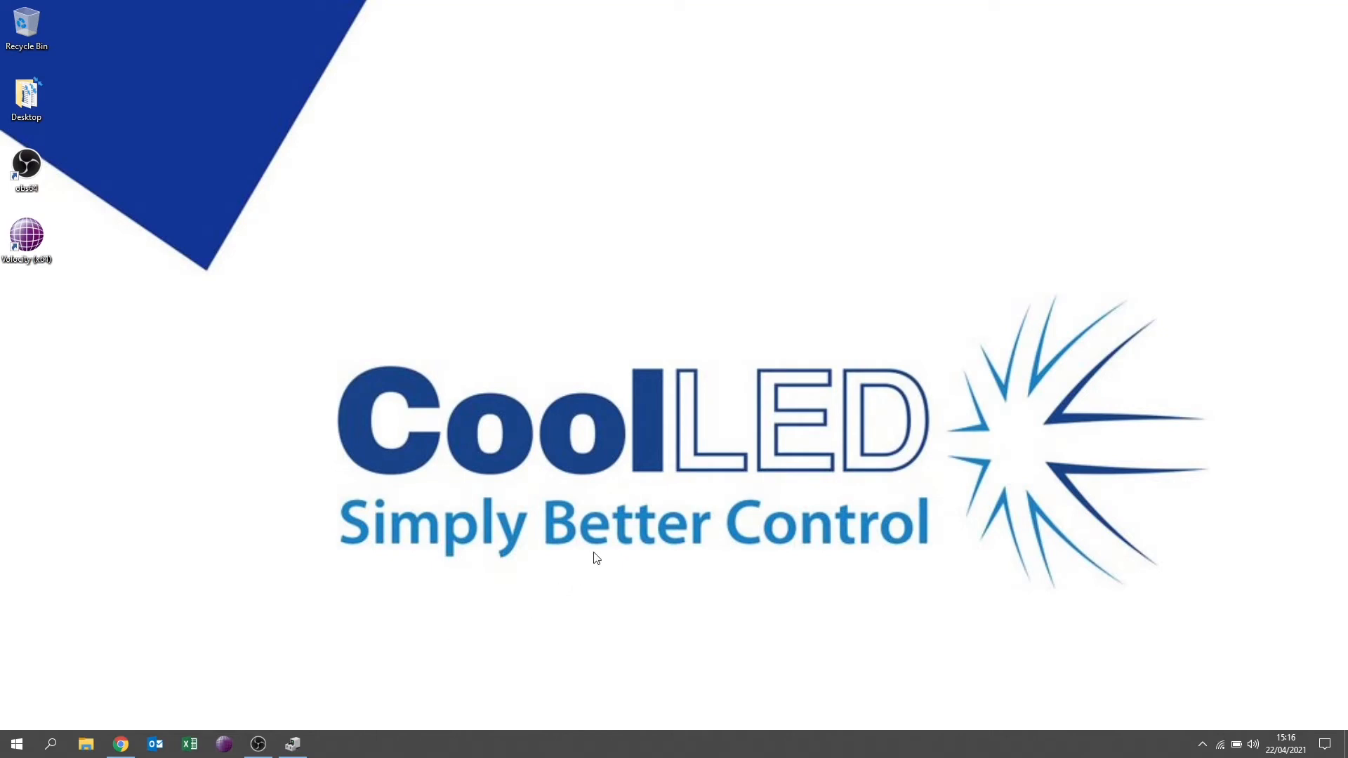
Step: Switch to Volocity and create a new library named pE-4000 on the Desktop
{"action": "left_click", "coordinate": [707, 432]}
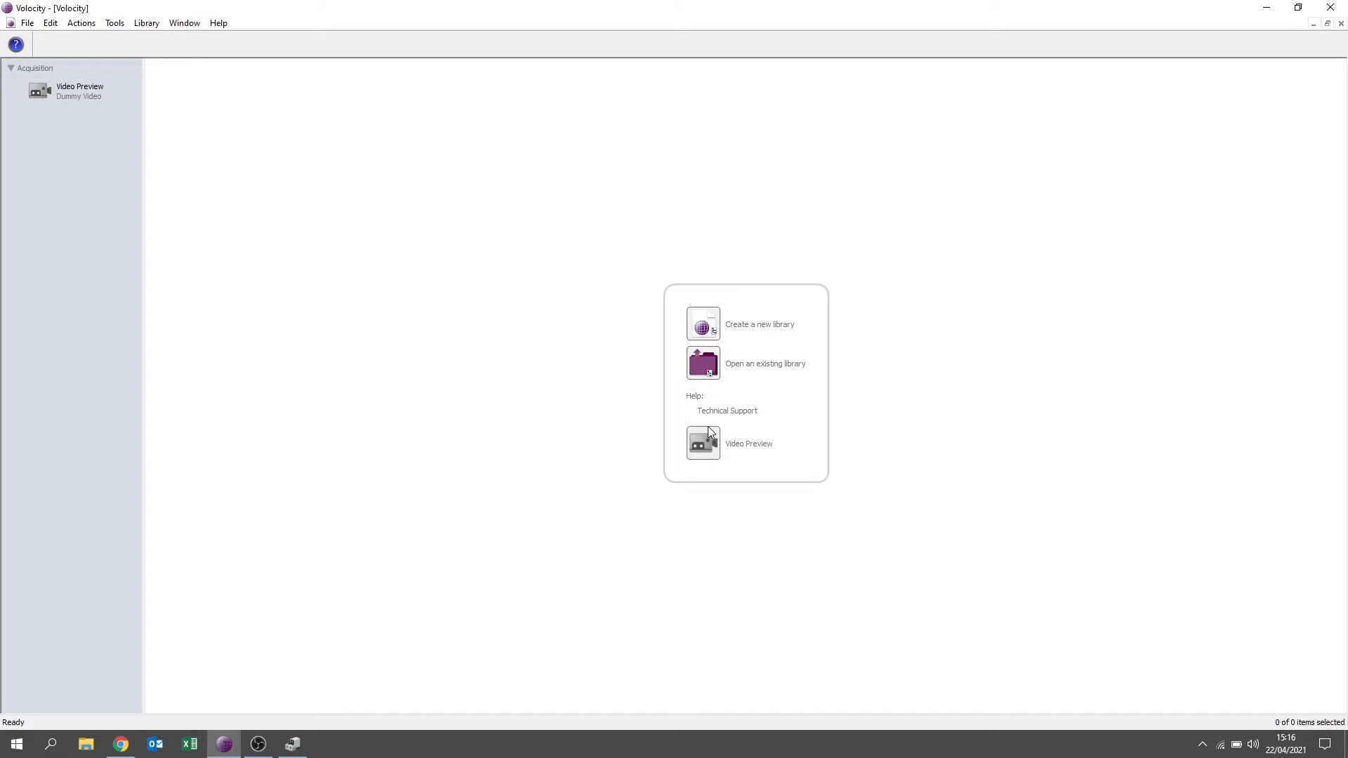
{"action": "left_click", "coordinate": [756, 327]}
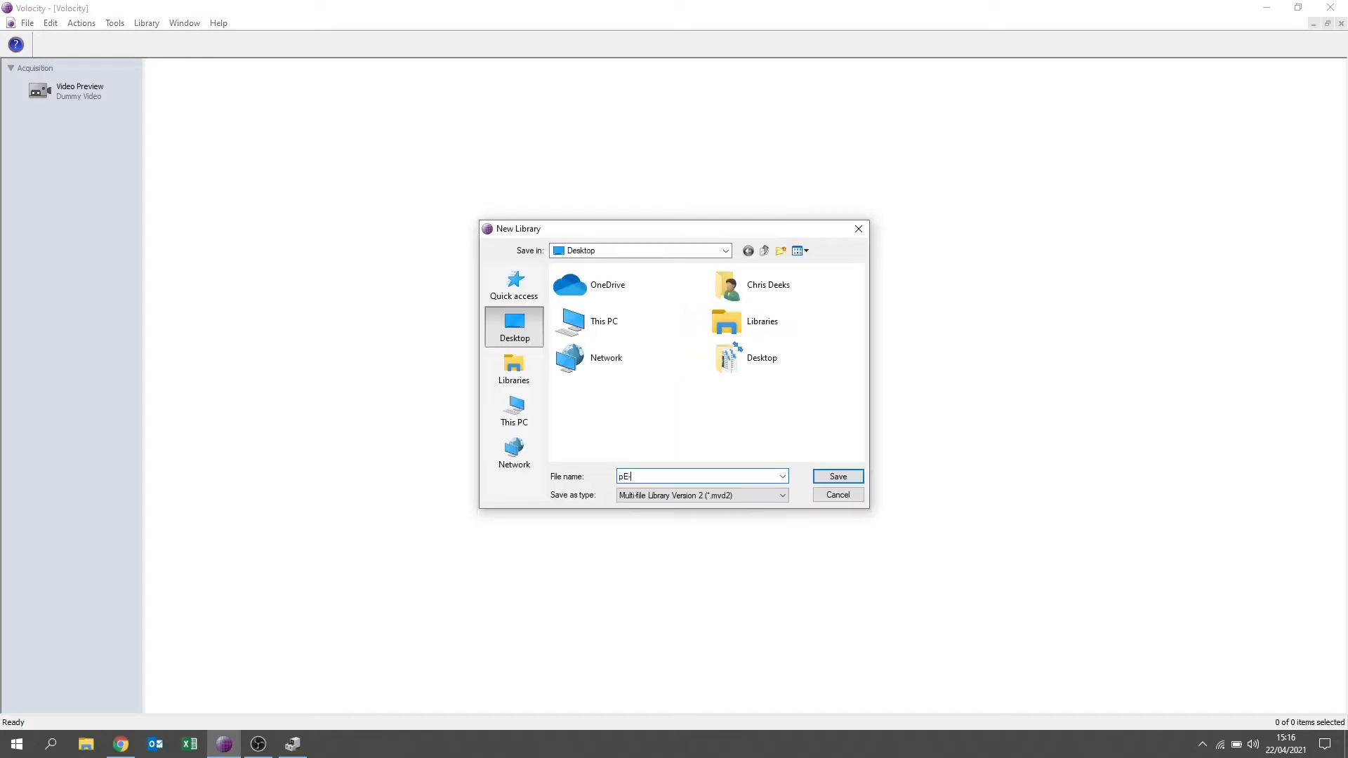
{"action": "key", "text": "Return"}
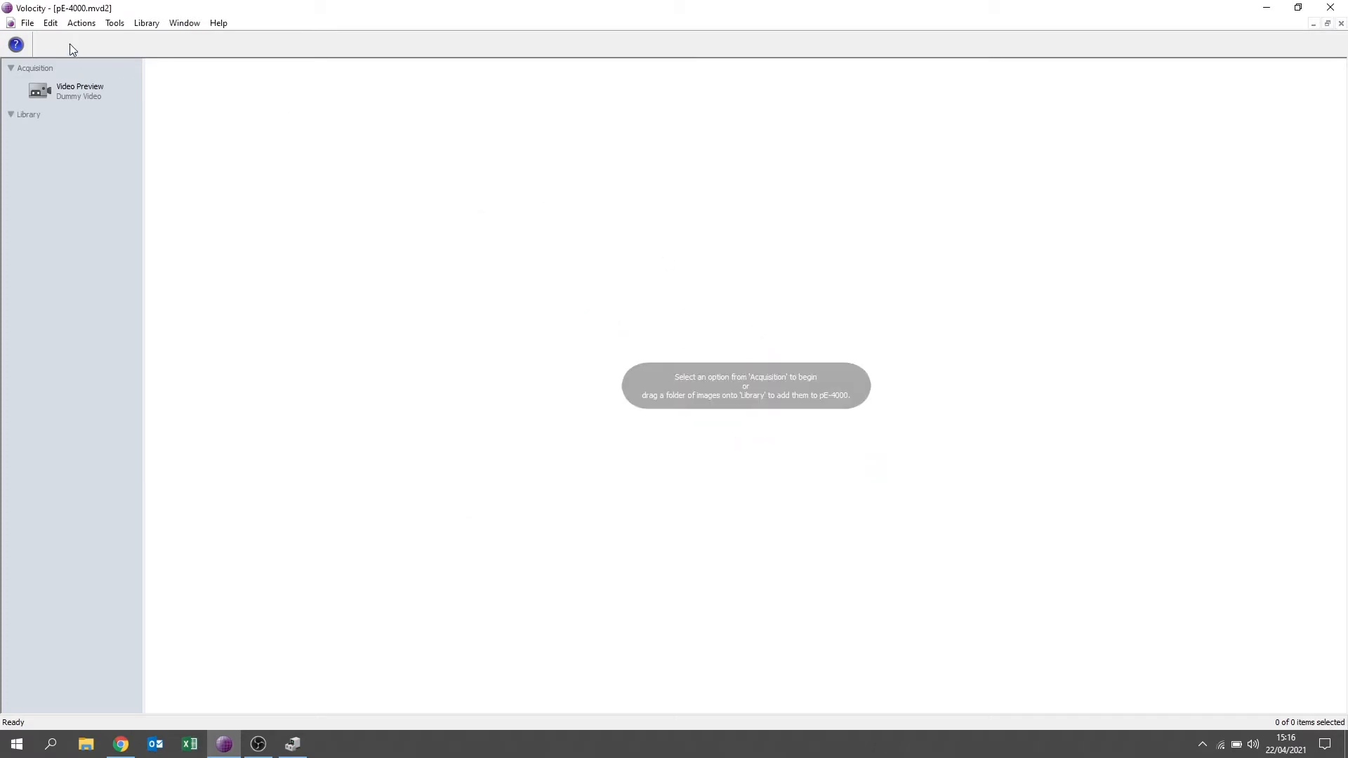
Step: Assign the CoolLED device to serial port COM3 in the preferences
{"action": "left_click", "coordinate": [55, 26]}
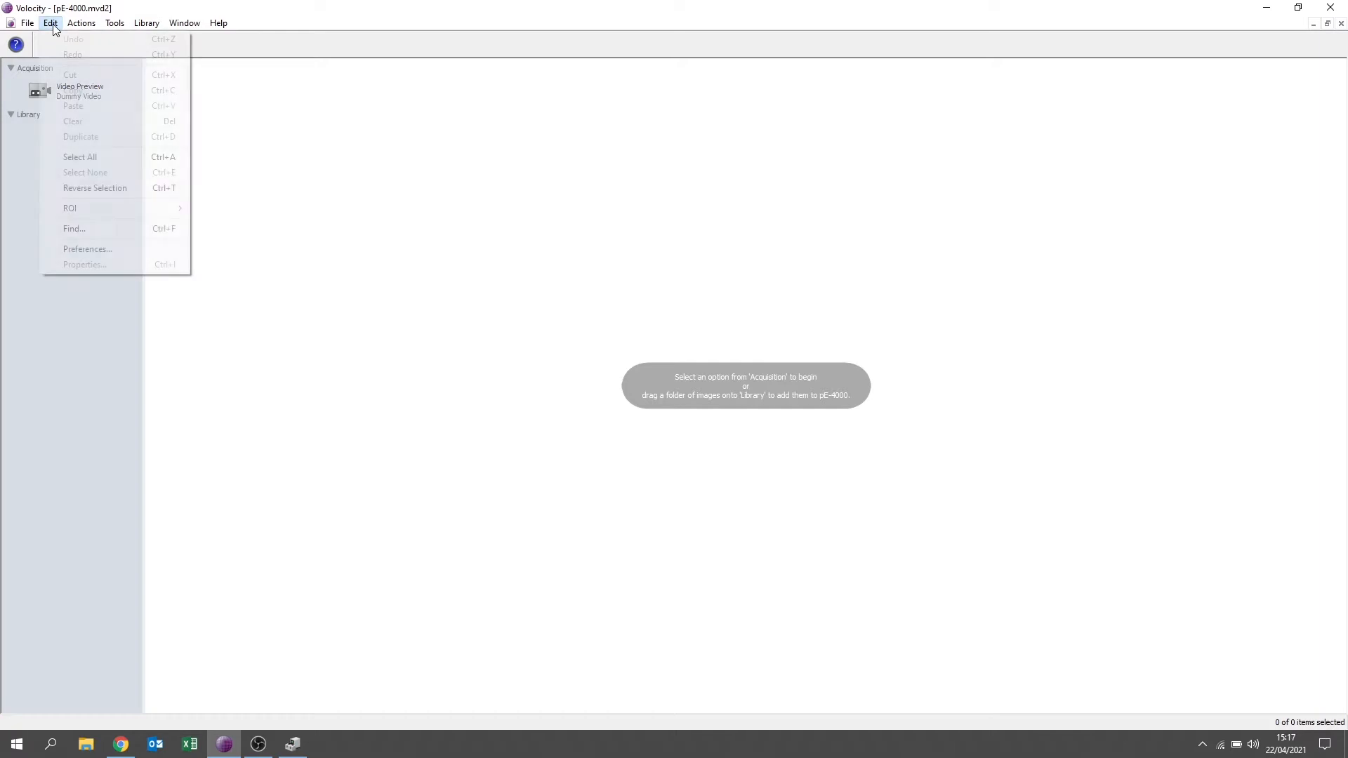
{"action": "left_click", "coordinate": [103, 250]}
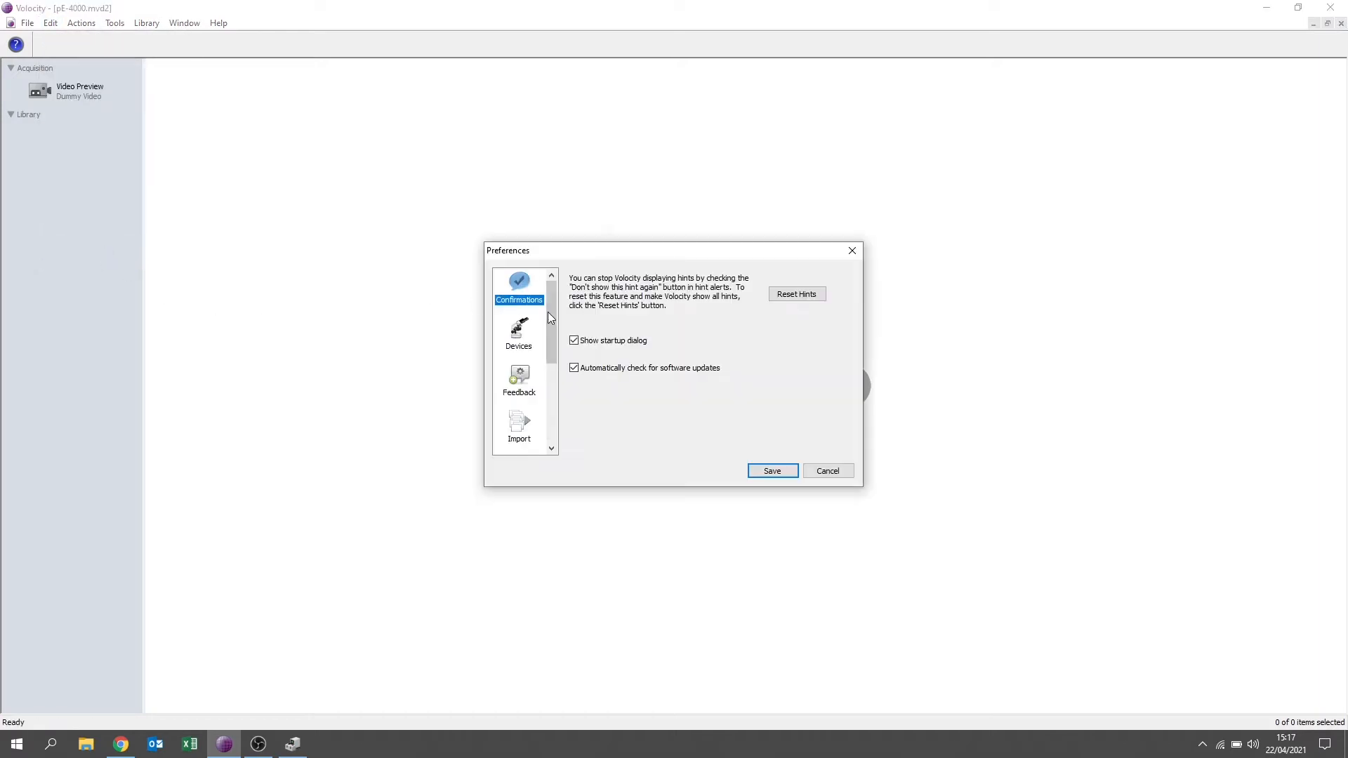
{"action": "left_click_drag", "start_coordinate": [555, 297], "coordinate": [554, 381]}
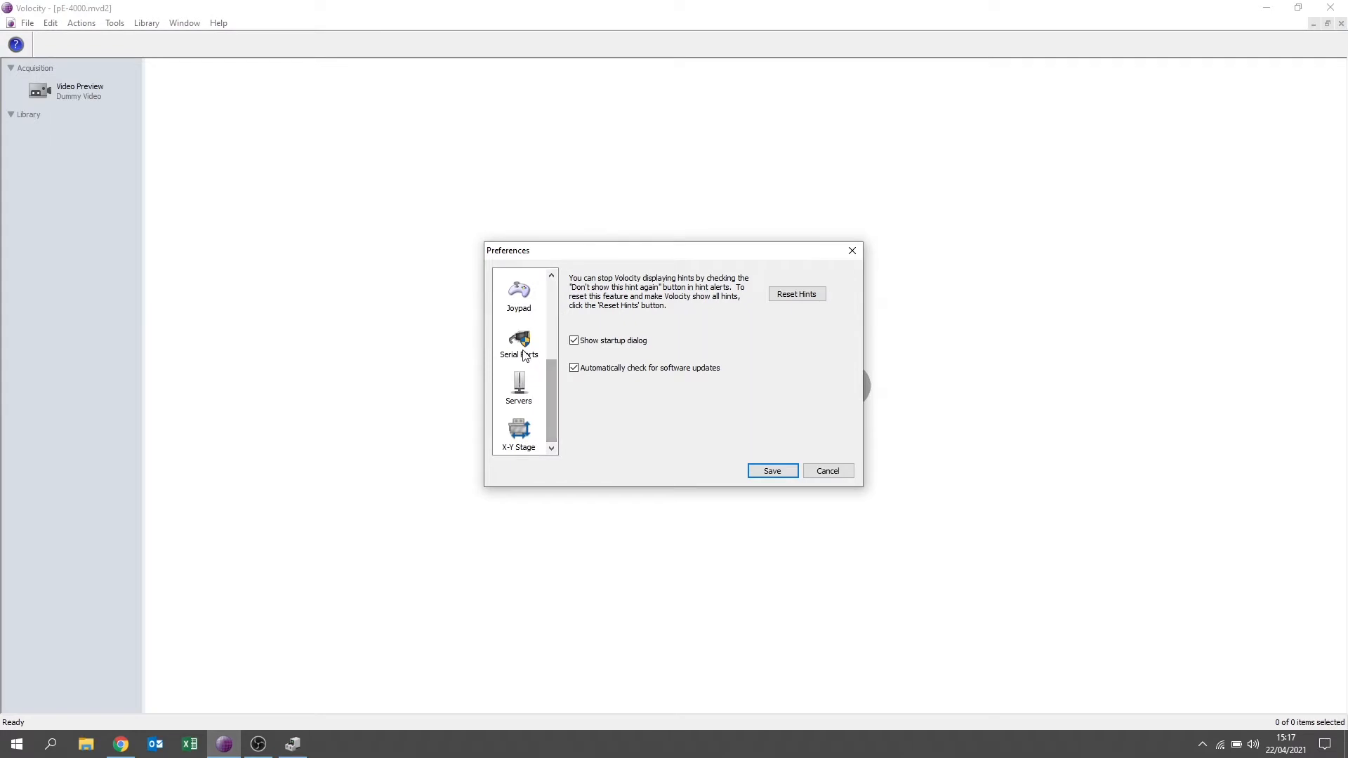
{"action": "left_click", "coordinate": [527, 358]}
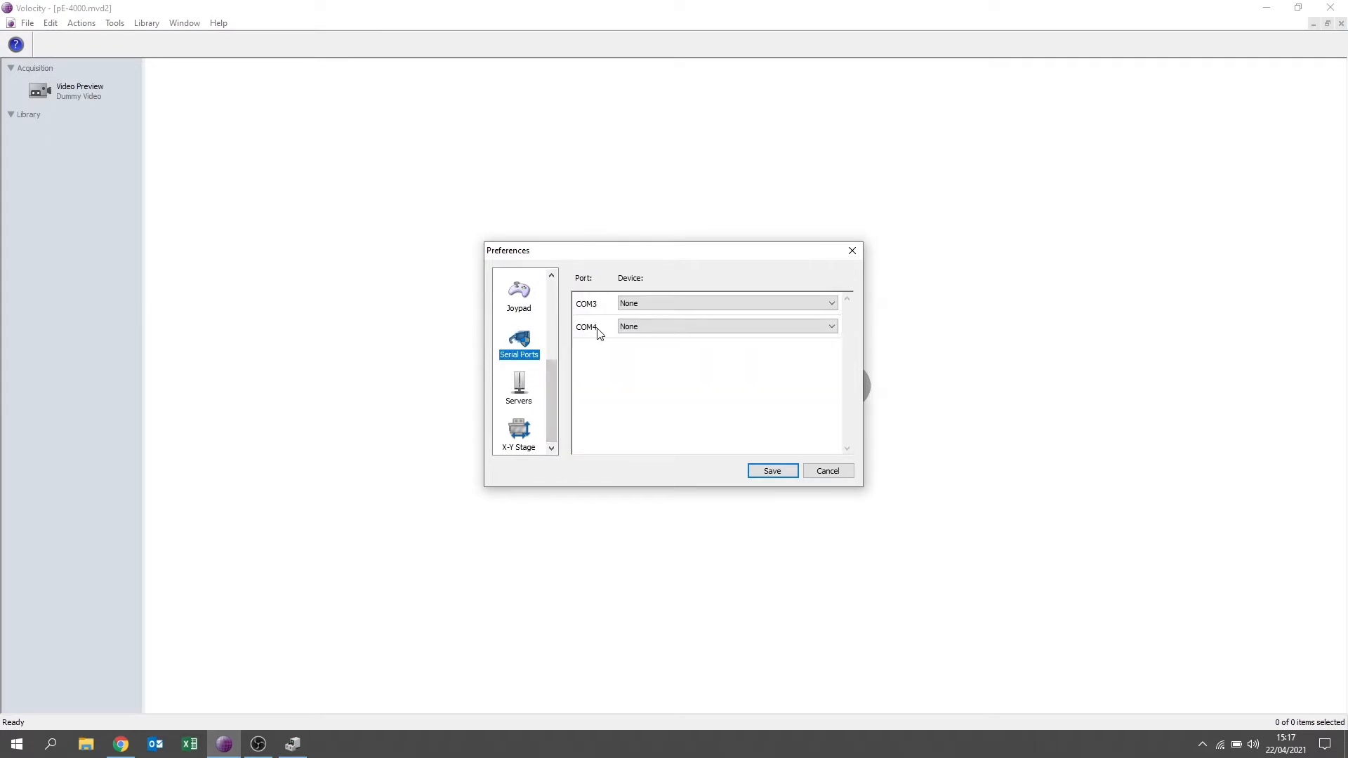
{"action": "left_click", "coordinate": [628, 307]}
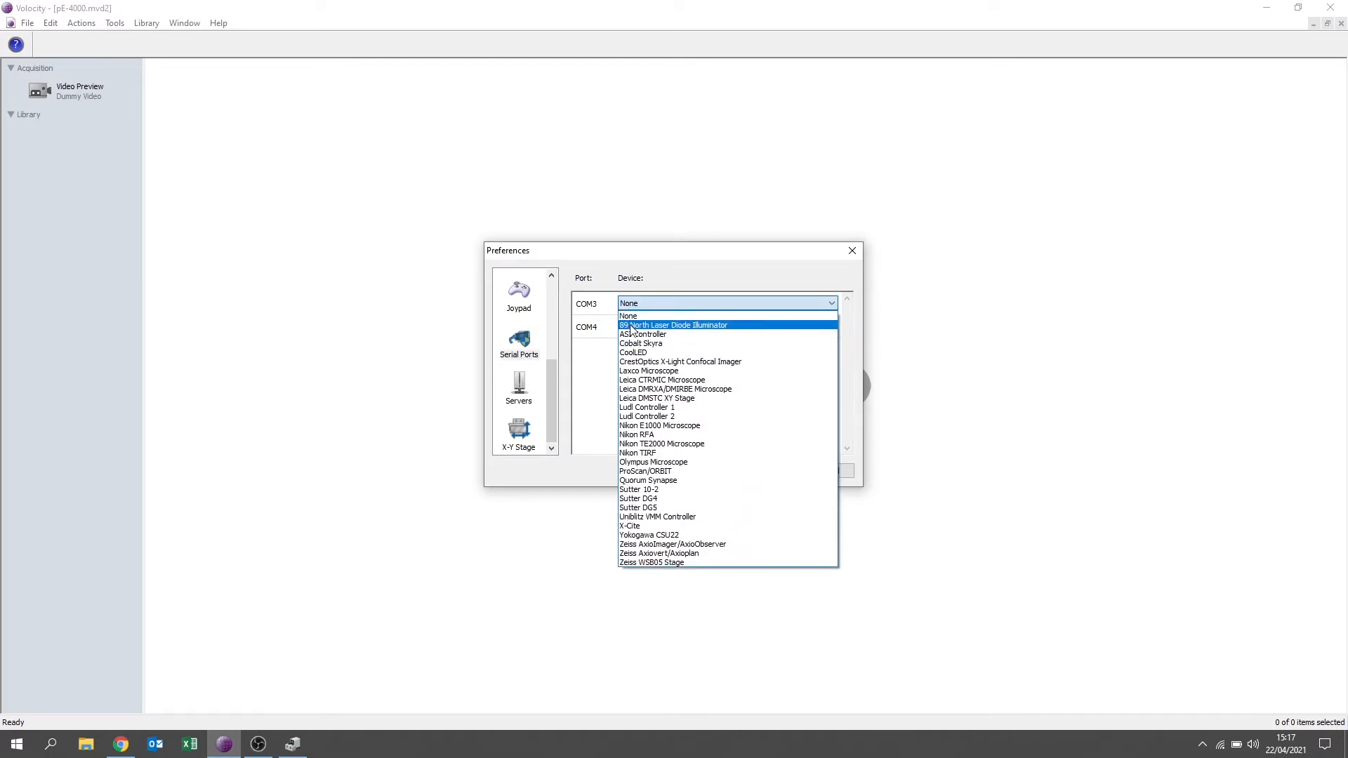
{"action": "left_click", "coordinate": [635, 354]}
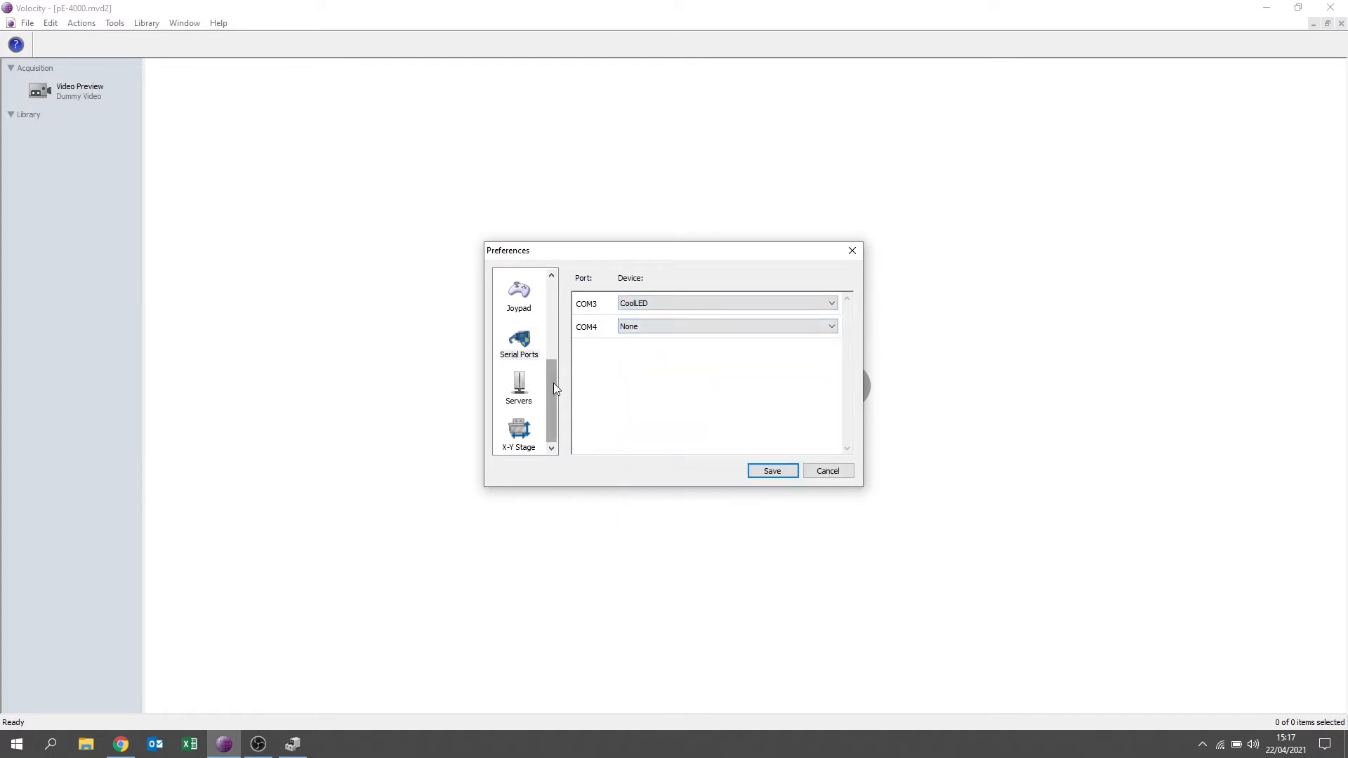
Step: Enable the CoolLED device with its shutter, channel, intensity and wavelength controls in the device preferences, and save the preferences
{"action": "left_click_drag", "start_coordinate": [554, 382], "coordinate": [560, 302]}
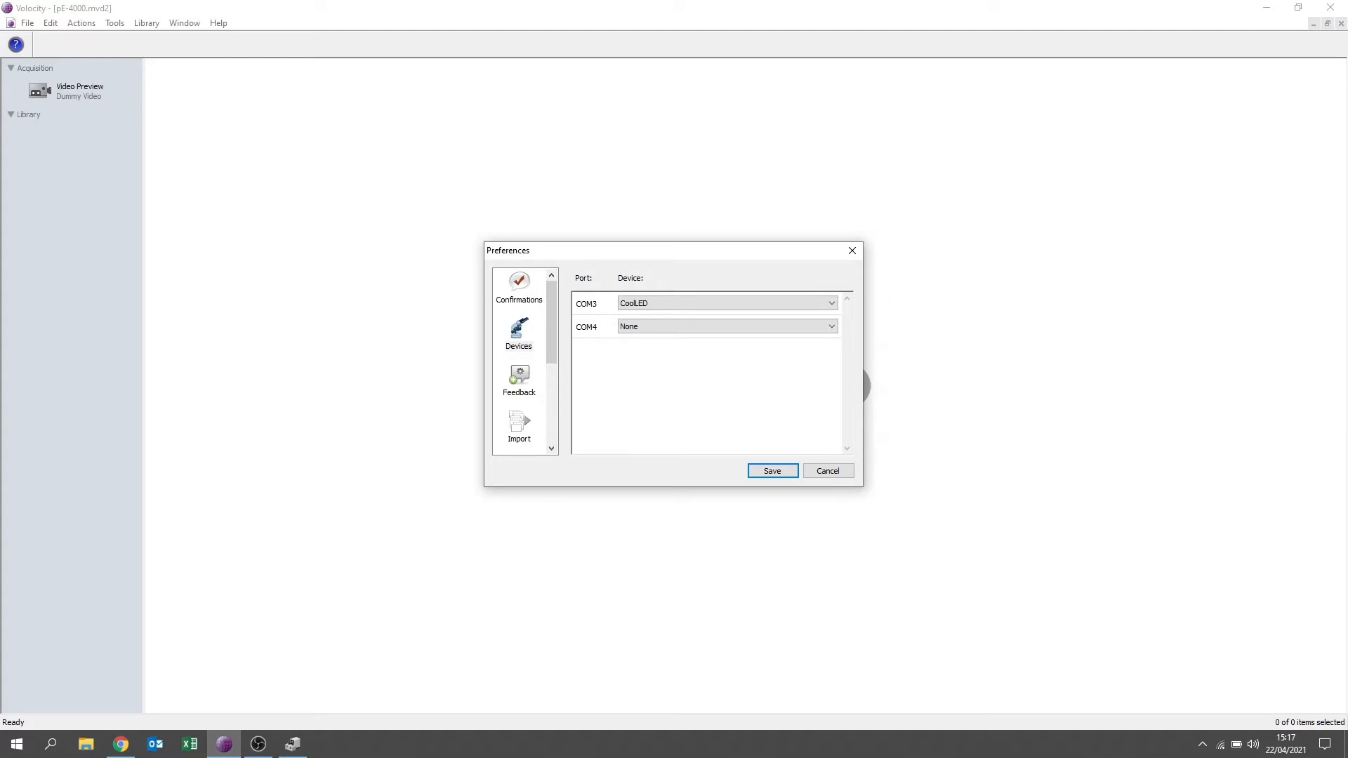
{"action": "left_click_drag", "start_coordinate": [850, 316], "coordinate": [722, 418]}
{"action": "left_click", "coordinate": [580, 401]}
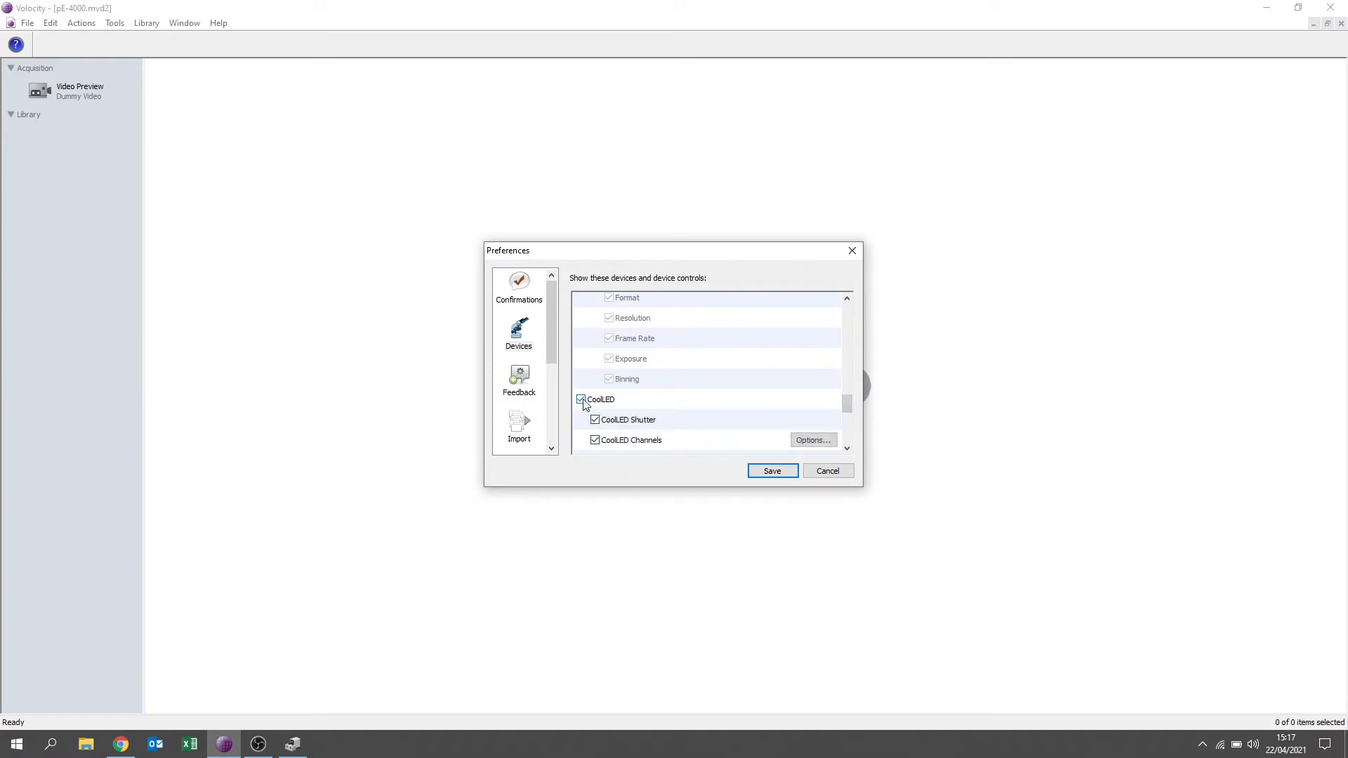
{"action": "left_click_drag", "start_coordinate": [846, 404], "coordinate": [849, 414]}
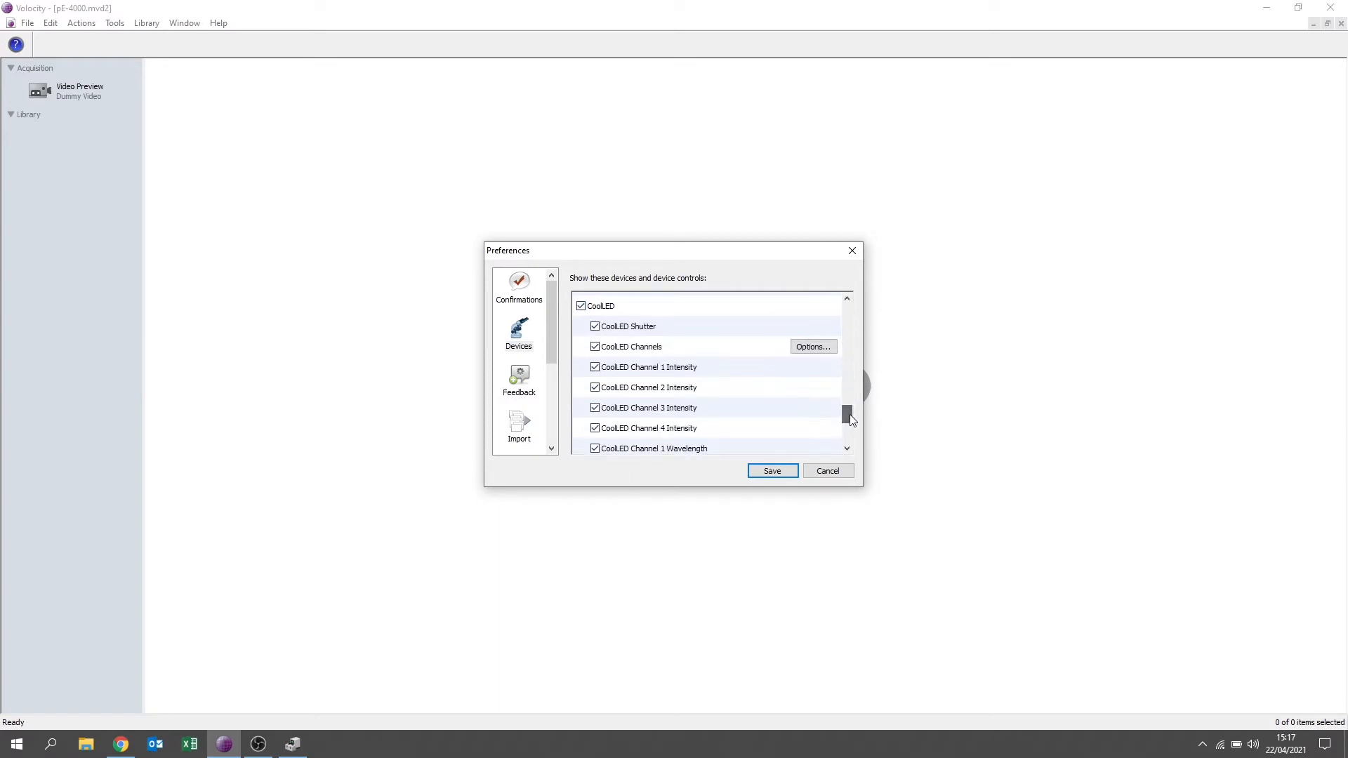
{"action": "scroll", "coordinate": [651, 372], "scroll_direction": "down", "scroll_amount": 1}
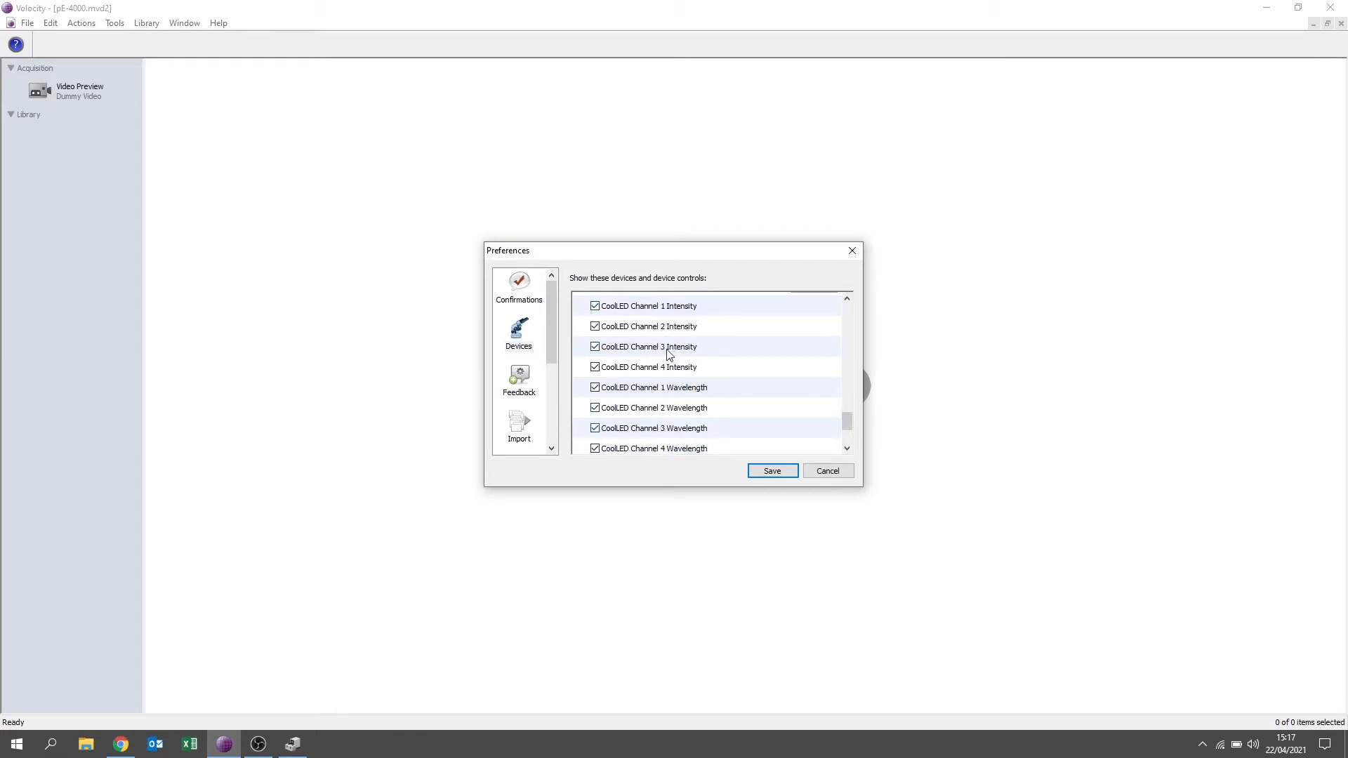
{"action": "scroll", "coordinate": [698, 397], "scroll_direction": "up", "scroll_amount": 1}
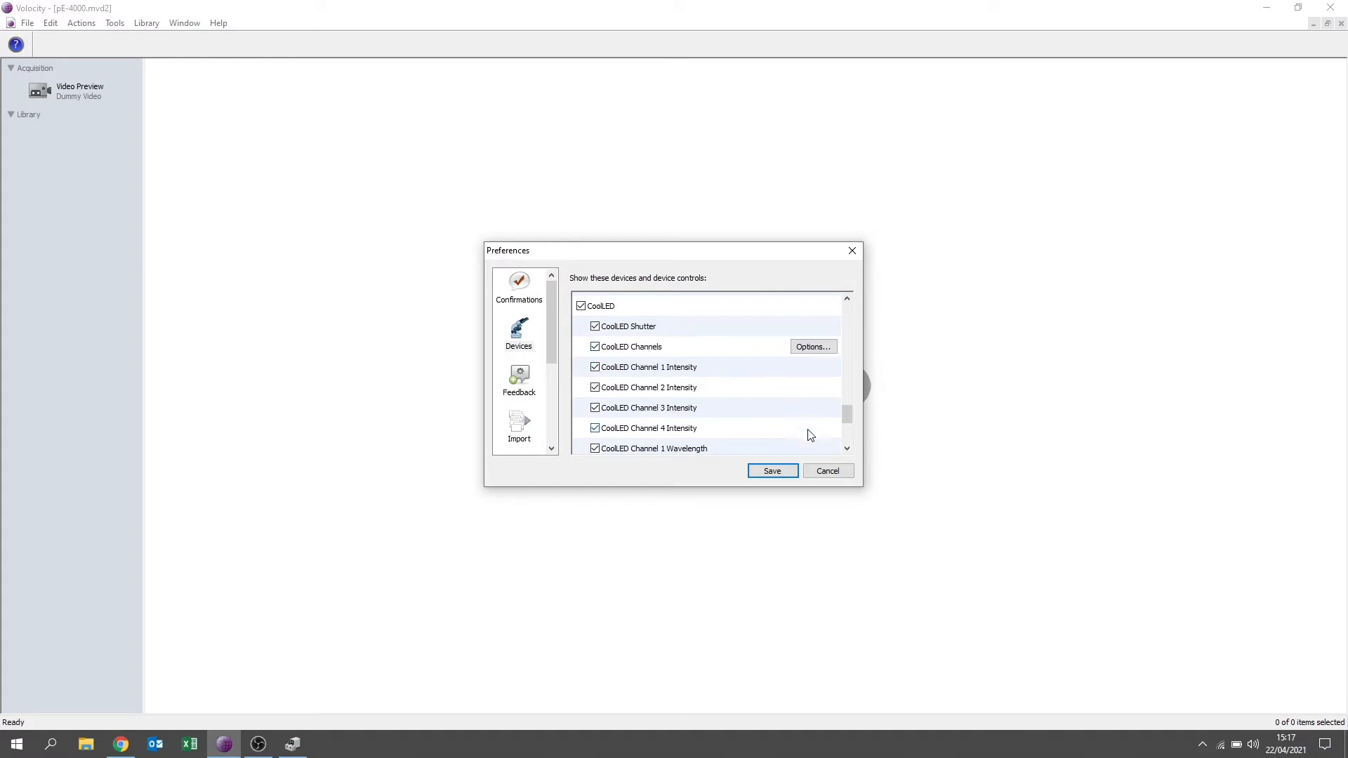
{"action": "scroll", "coordinate": [809, 434], "scroll_direction": "up", "scroll_amount": 6}
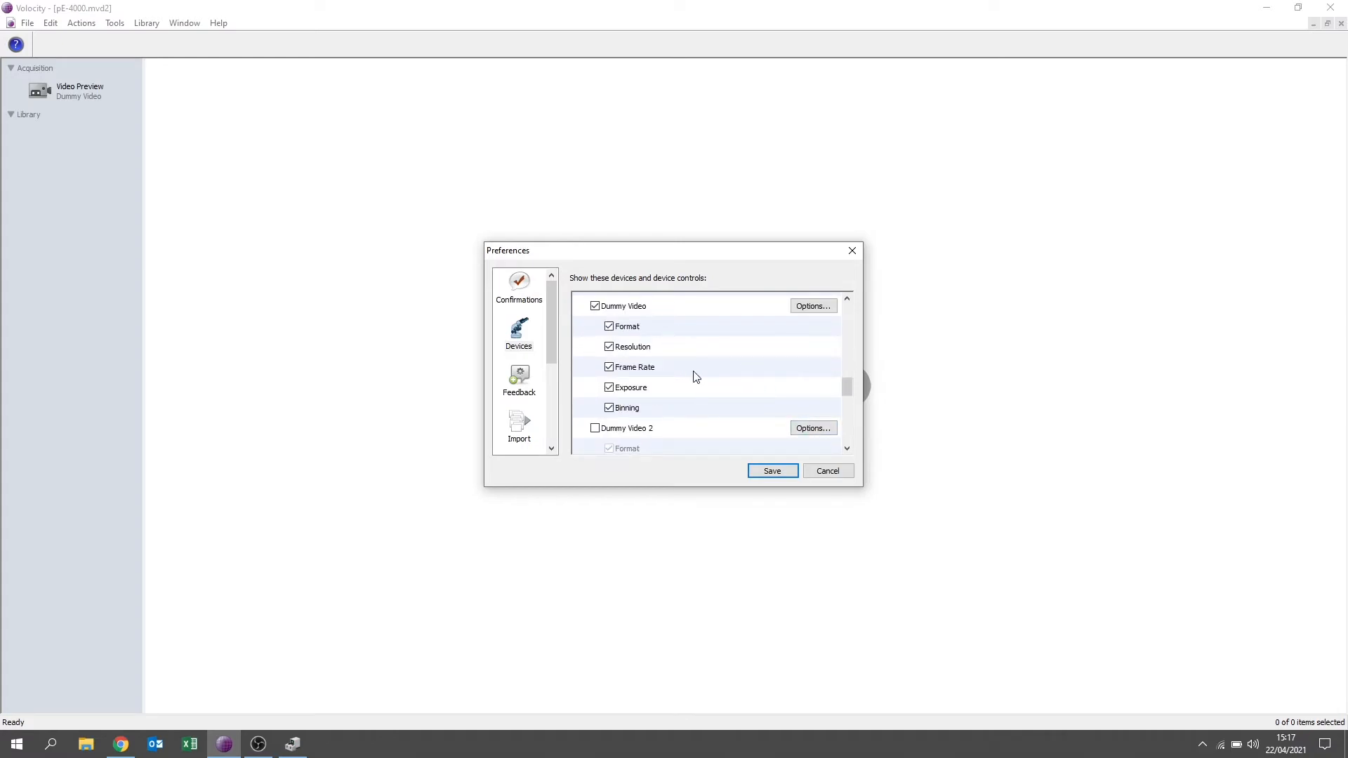
{"action": "scroll", "coordinate": [693, 373], "scroll_direction": "down", "scroll_amount": 3}
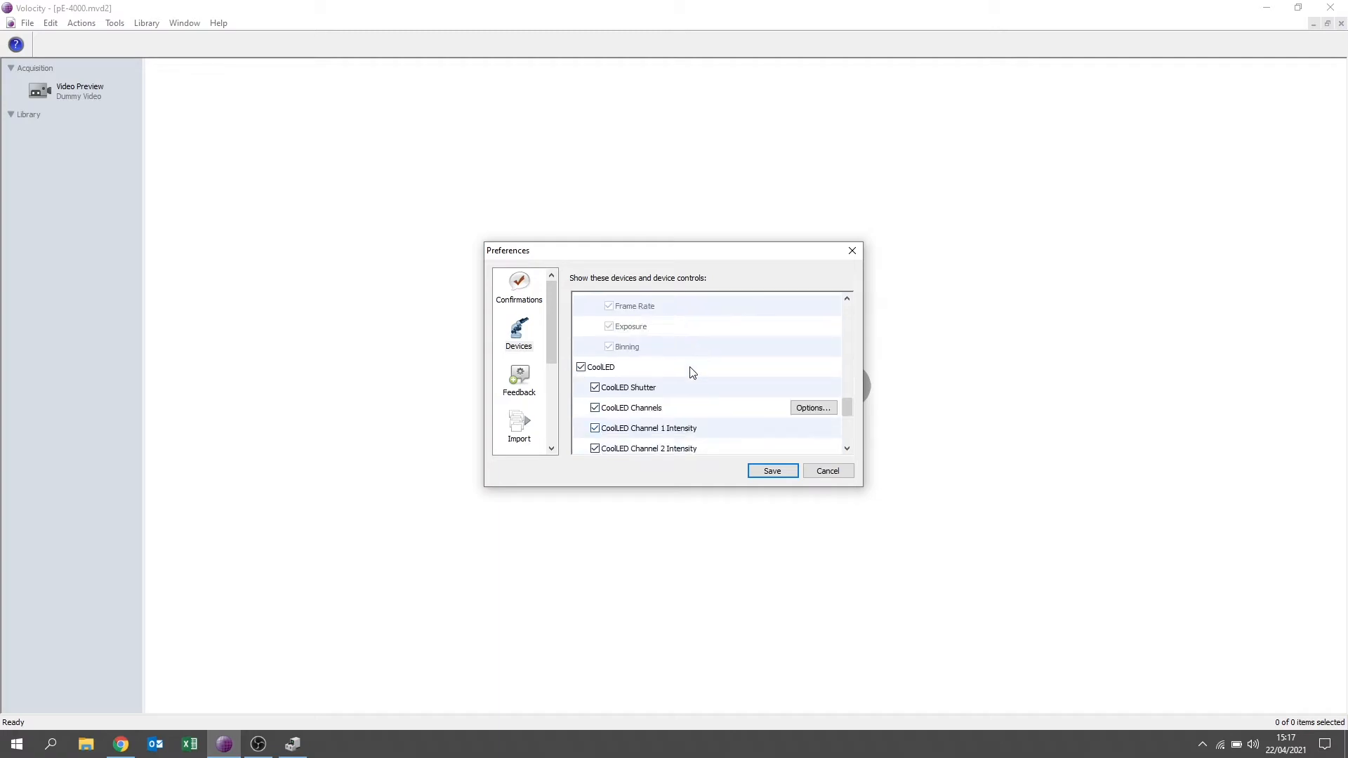
{"action": "left_click", "coordinate": [786, 471]}
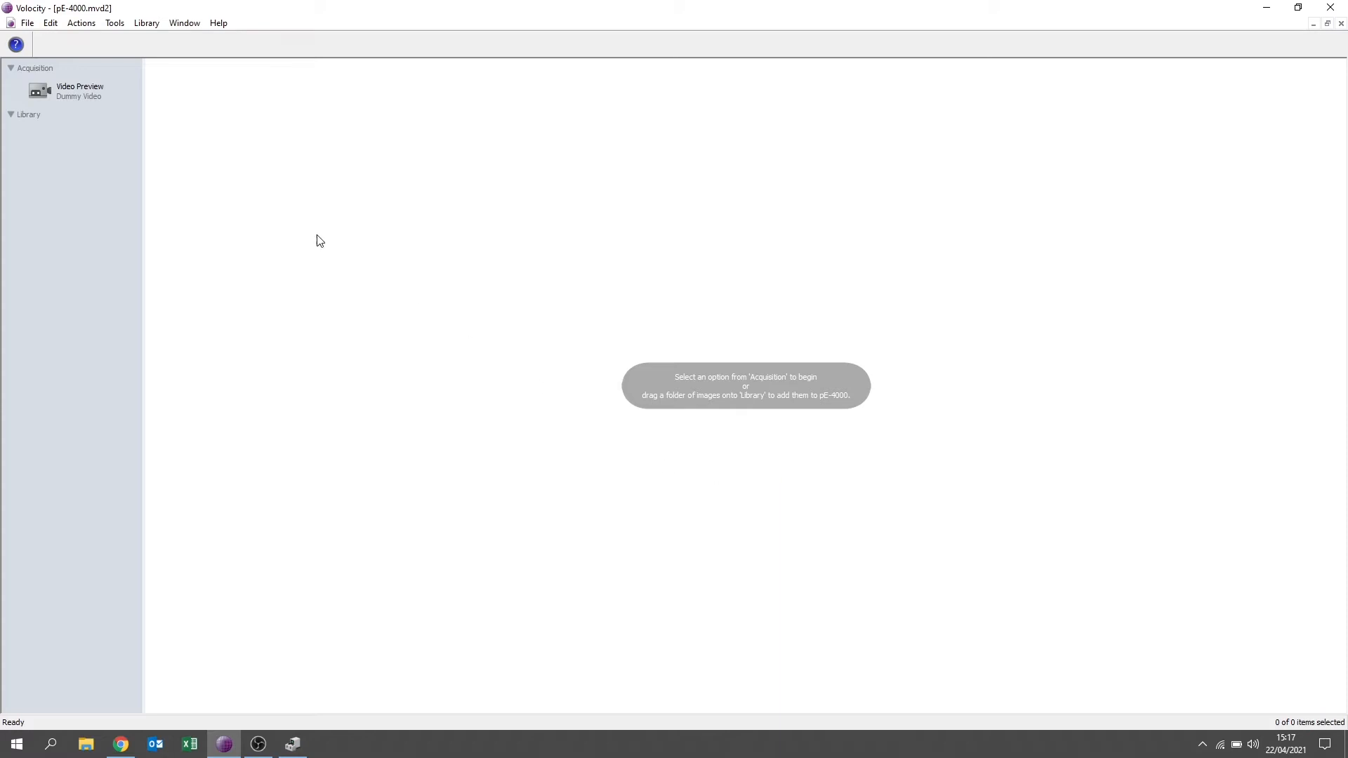
Step: Start the Dummy Video preview and lower its brightness until the image is nearly black
{"action": "left_click", "coordinate": [82, 98]}
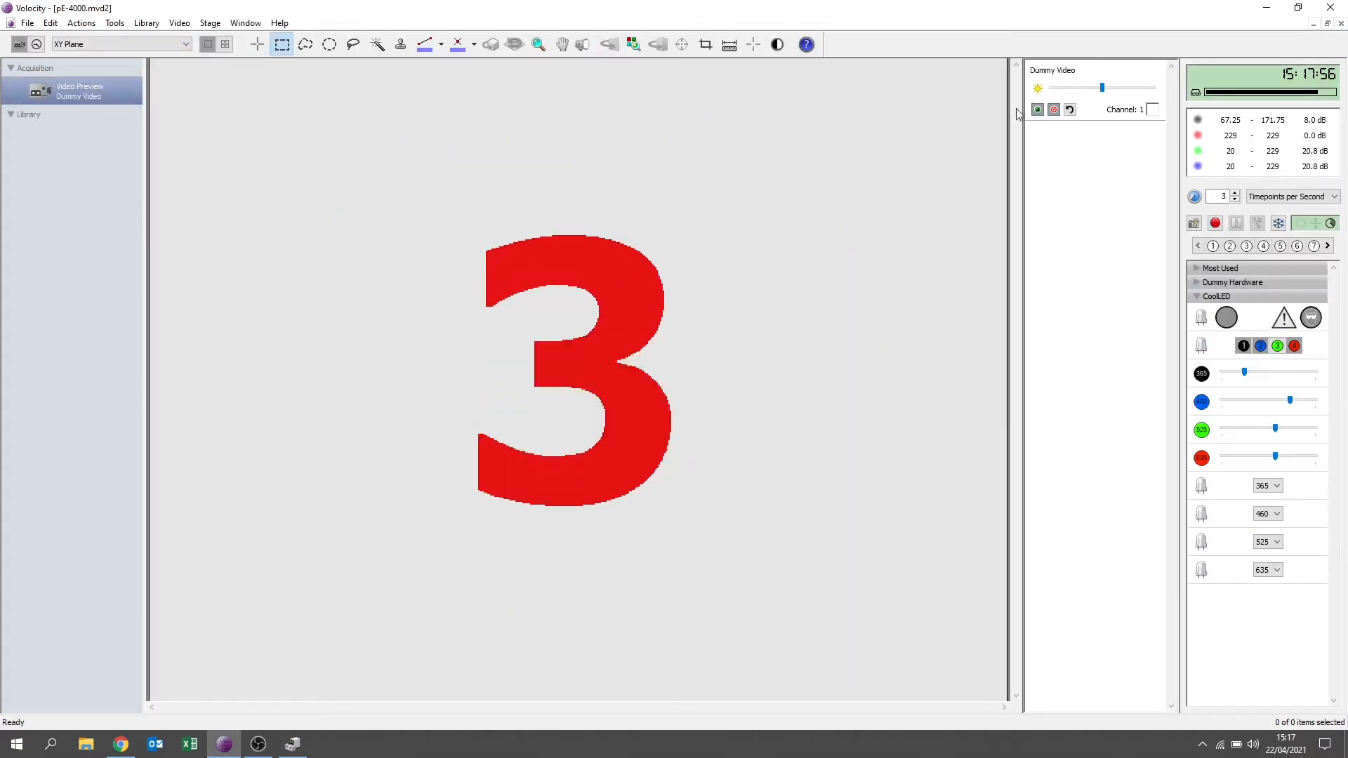
{"action": "left_click_drag", "start_coordinate": [1102, 88], "coordinate": [1066, 88]}
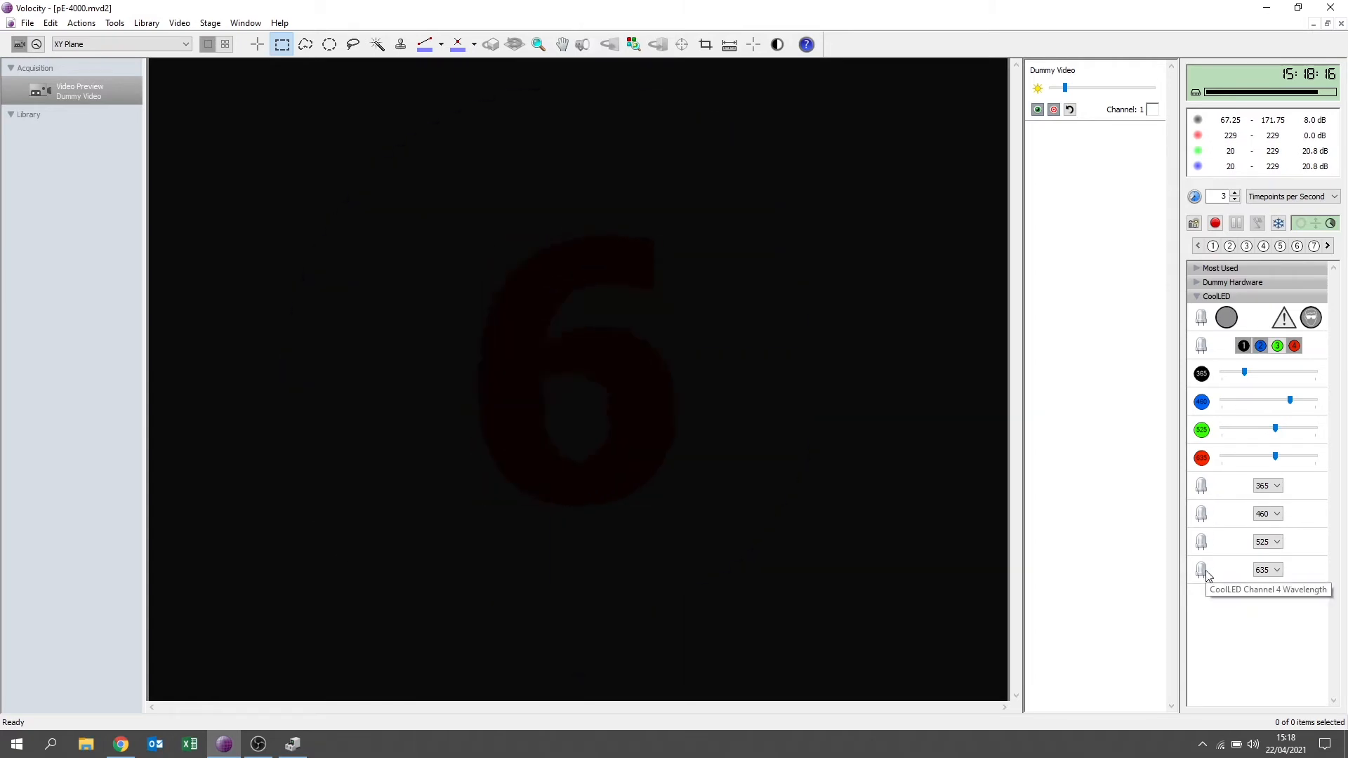
Step: Examine the wavelengths available for each of the four CoolLED channels without changing the selections
{"action": "left_click", "coordinate": [1273, 488]}
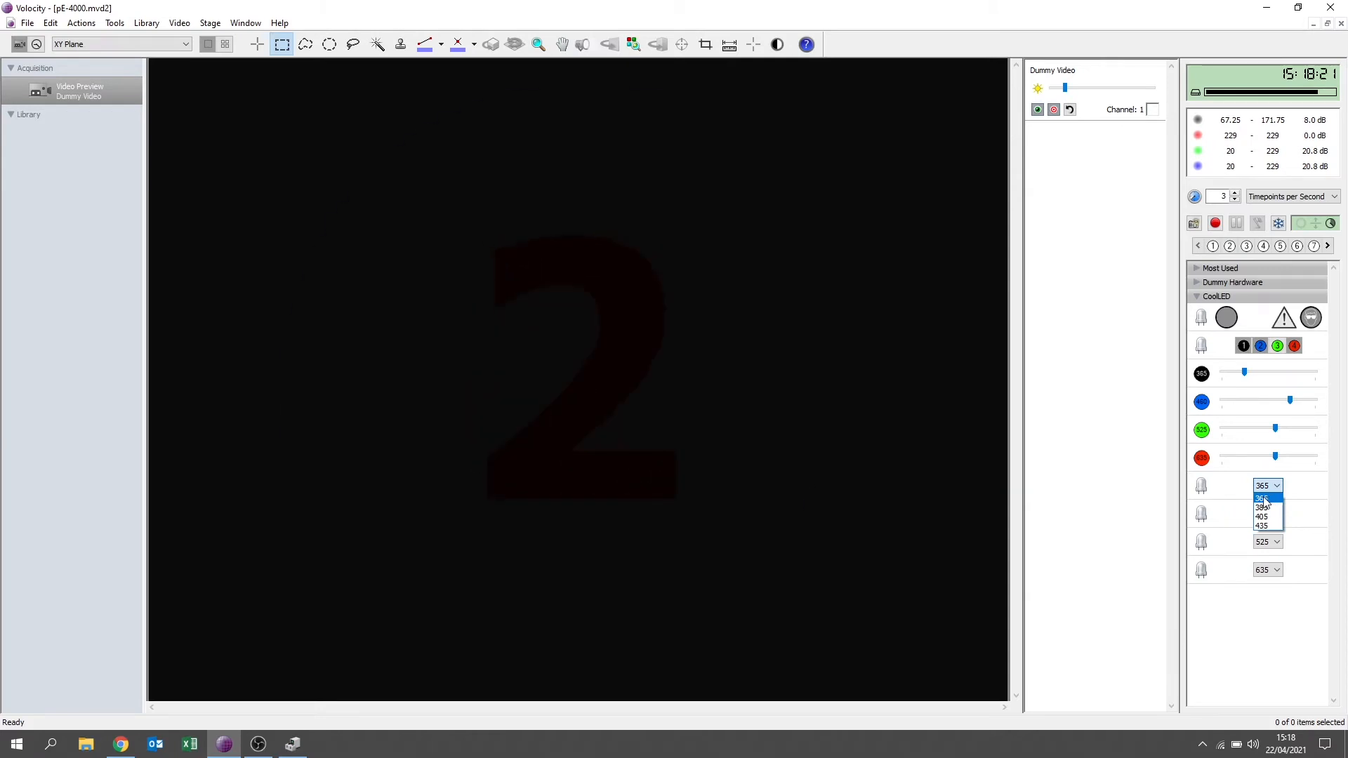
{"action": "left_click", "coordinate": [1299, 520]}
{"action": "left_click", "coordinate": [1274, 515]}
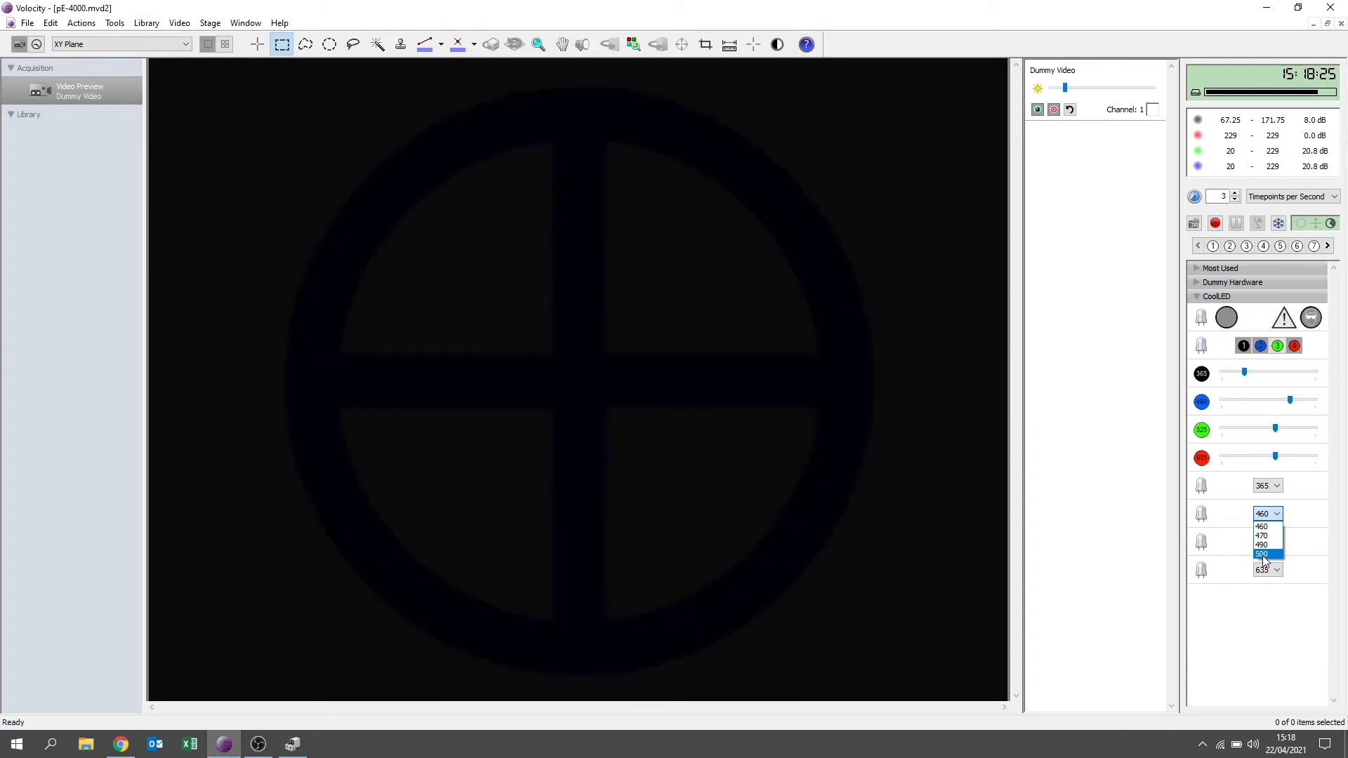
{"action": "left_click", "coordinate": [1318, 546]}
{"action": "left_click", "coordinate": [1277, 543]}
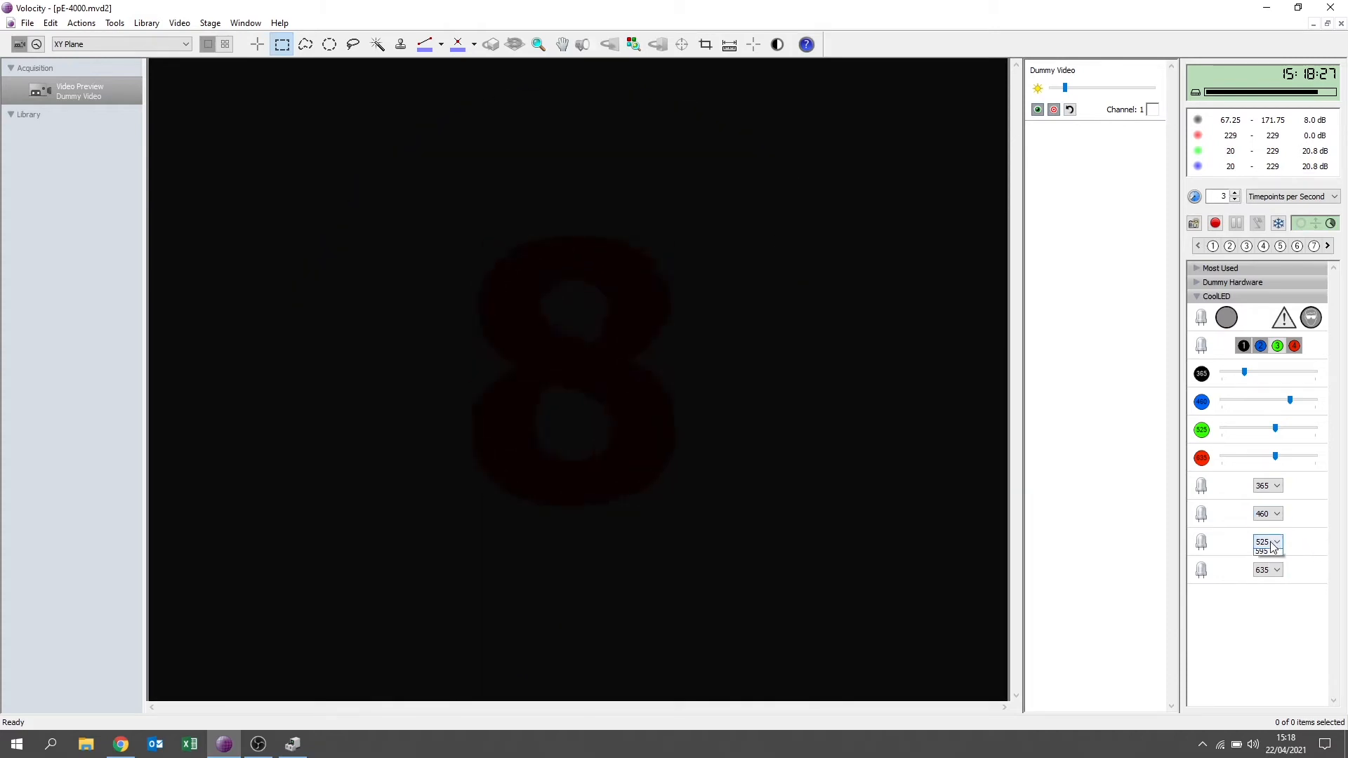
{"action": "left_click", "coordinate": [1281, 601]}
{"action": "left_click", "coordinate": [1268, 571]}
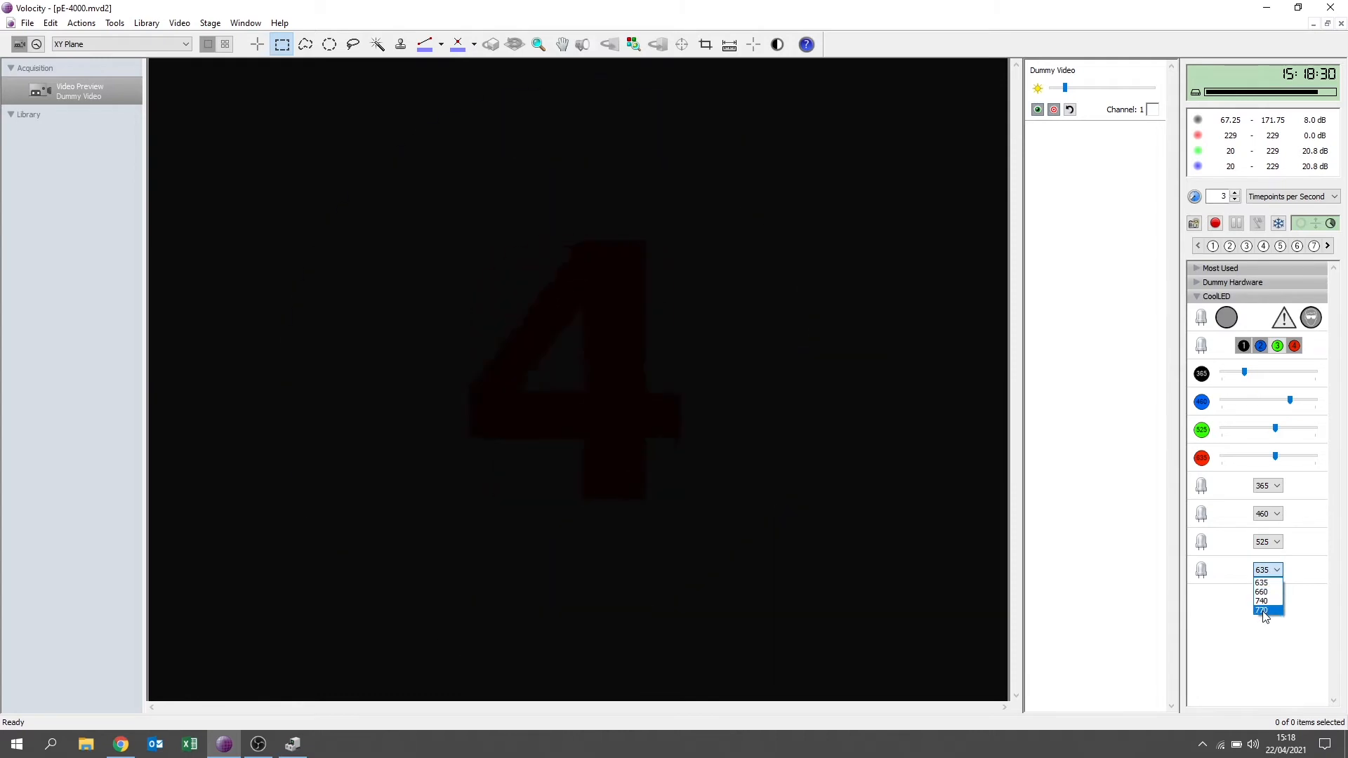
{"action": "left_click", "coordinate": [1266, 637]}
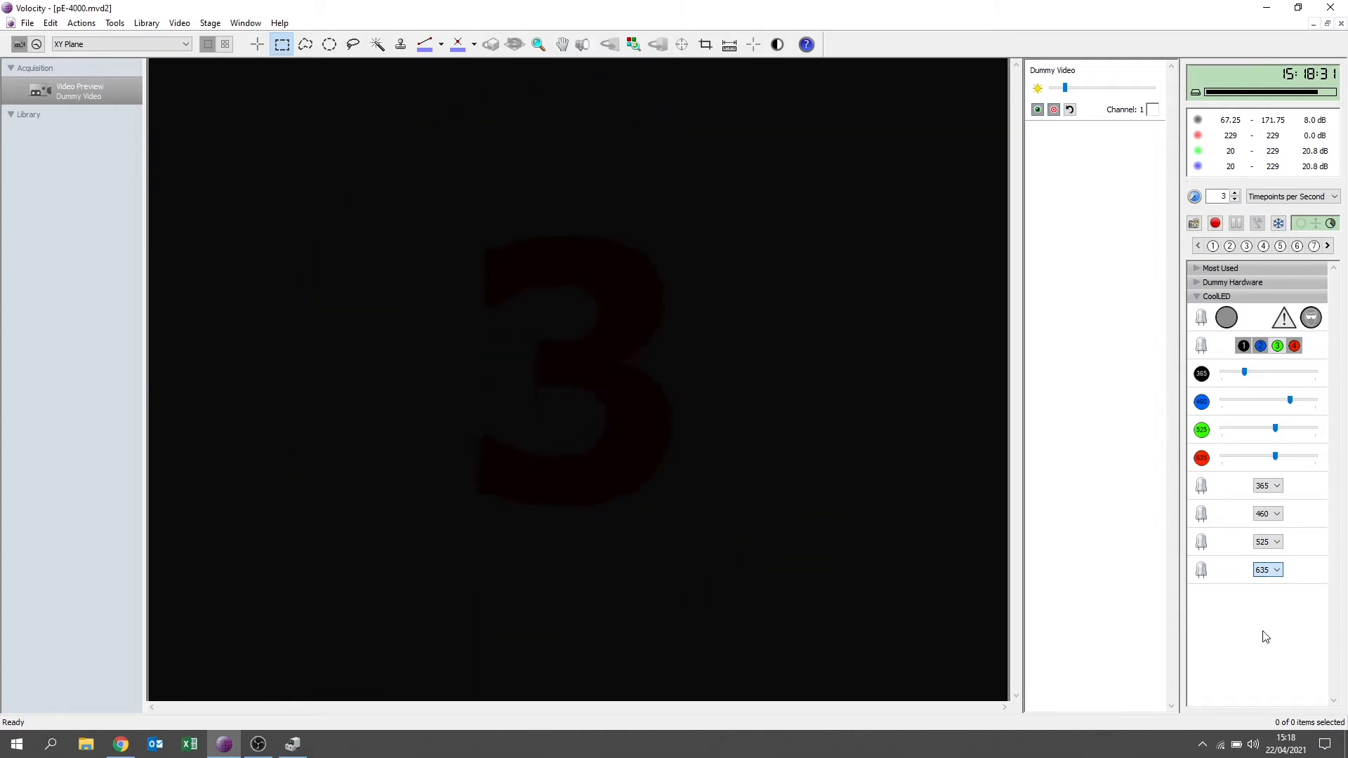
Step: Set the CoolLED channel 3 wavelength to 550 nm and the channel 2 wavelength to 490 nm
{"action": "left_click", "coordinate": [1275, 543]}
{"action": "left_click", "coordinate": [1275, 566]}
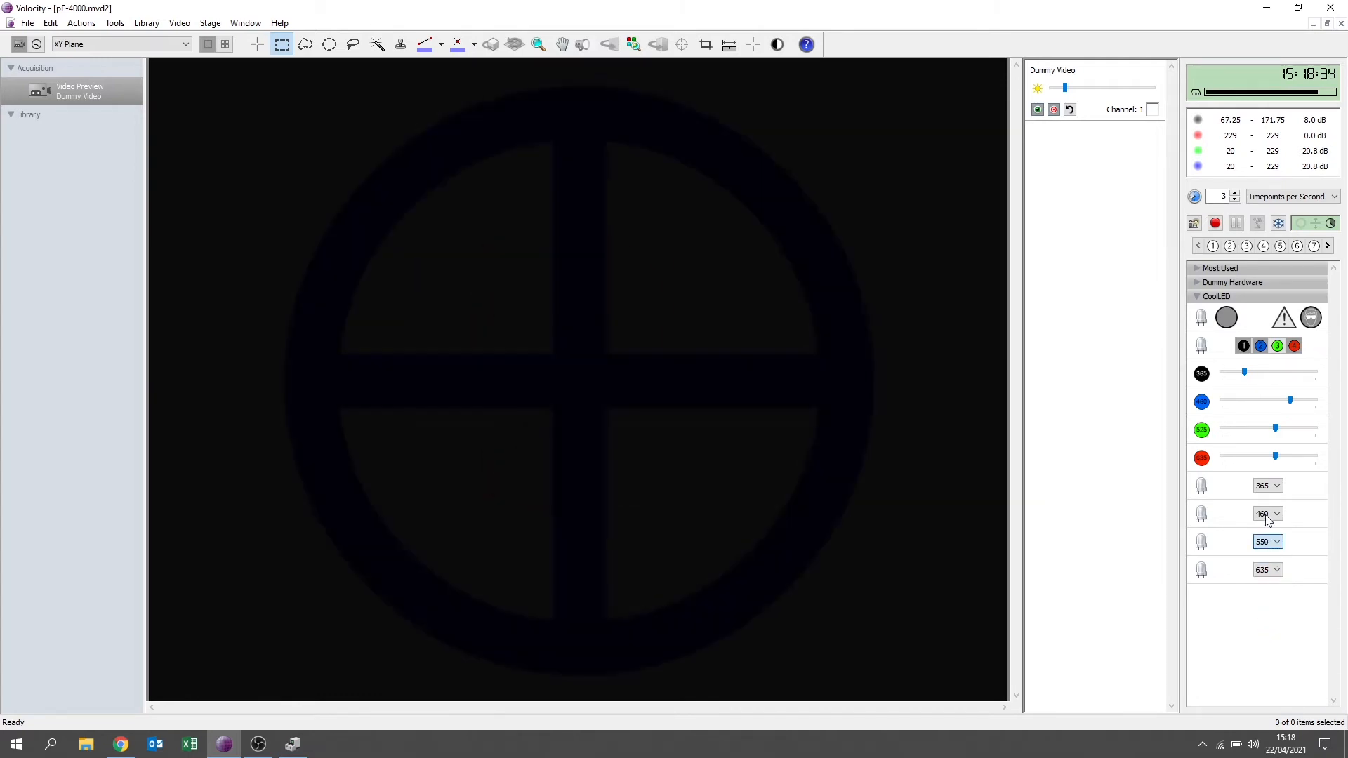
{"action": "left_click", "coordinate": [1268, 517]}
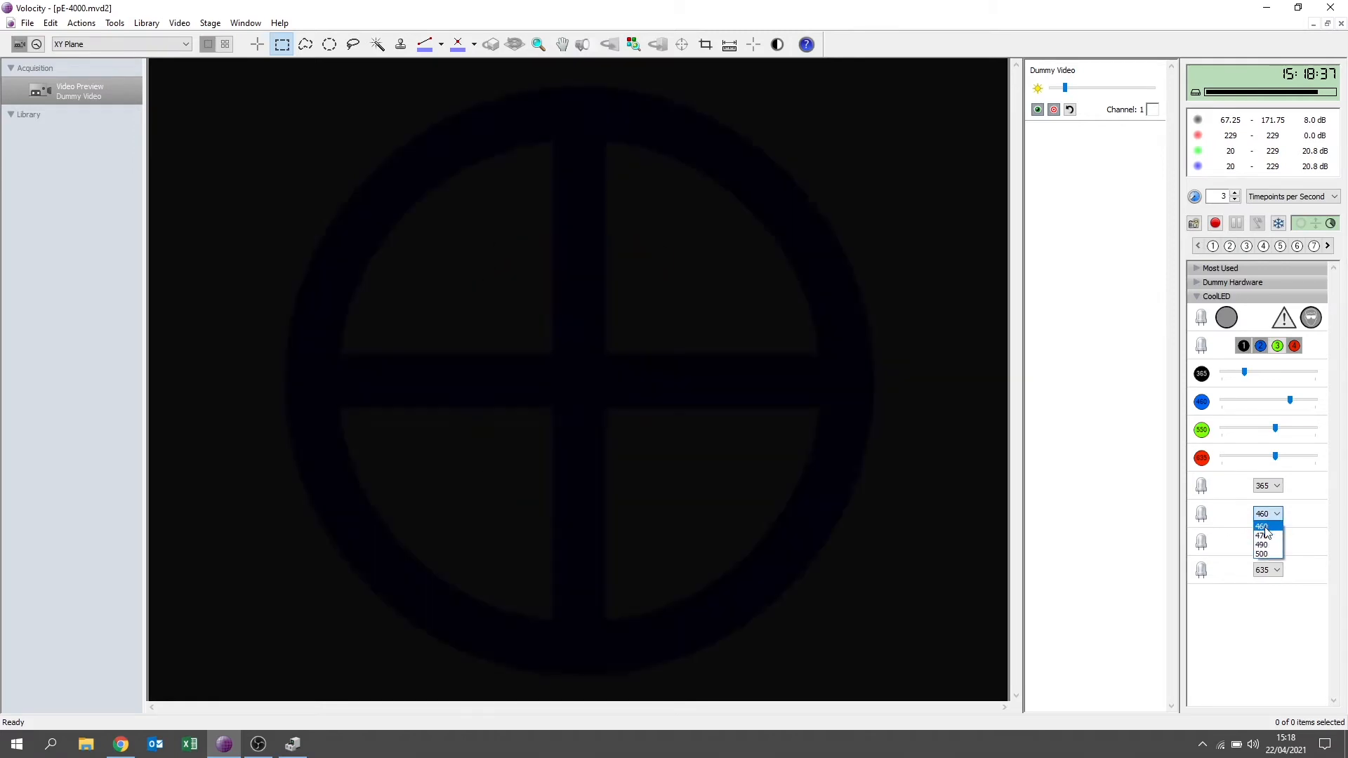
{"action": "left_click", "coordinate": [1268, 548]}
{"action": "left_click", "coordinate": [1202, 402]}
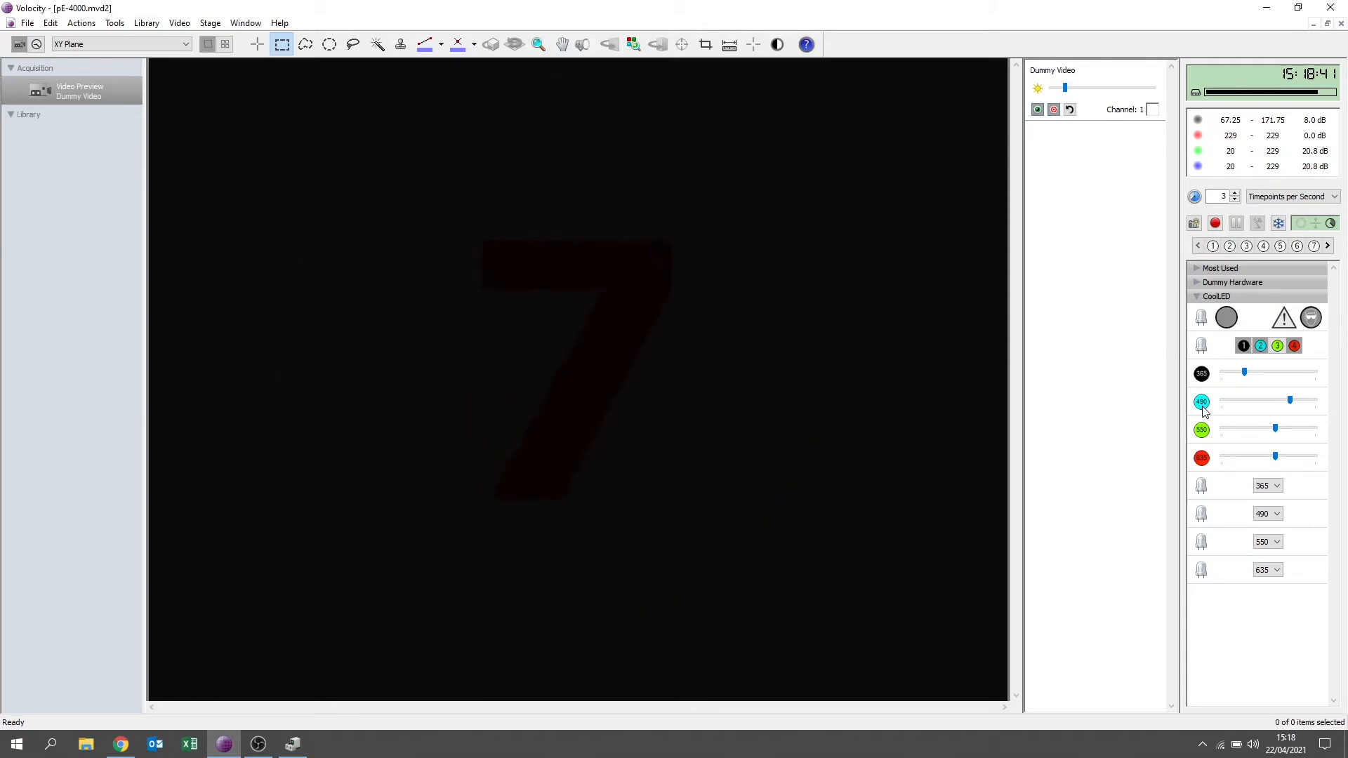
Step: Lower the intensities of CoolLED channels 2 and 3, and raise the intensity of channel 4
{"action": "left_click", "coordinate": [1271, 429]}
{"action": "left_click_drag", "start_coordinate": [1280, 401], "coordinate": [1264, 403]}
{"action": "left_click_drag", "start_coordinate": [1277, 457], "coordinate": [1298, 456]}
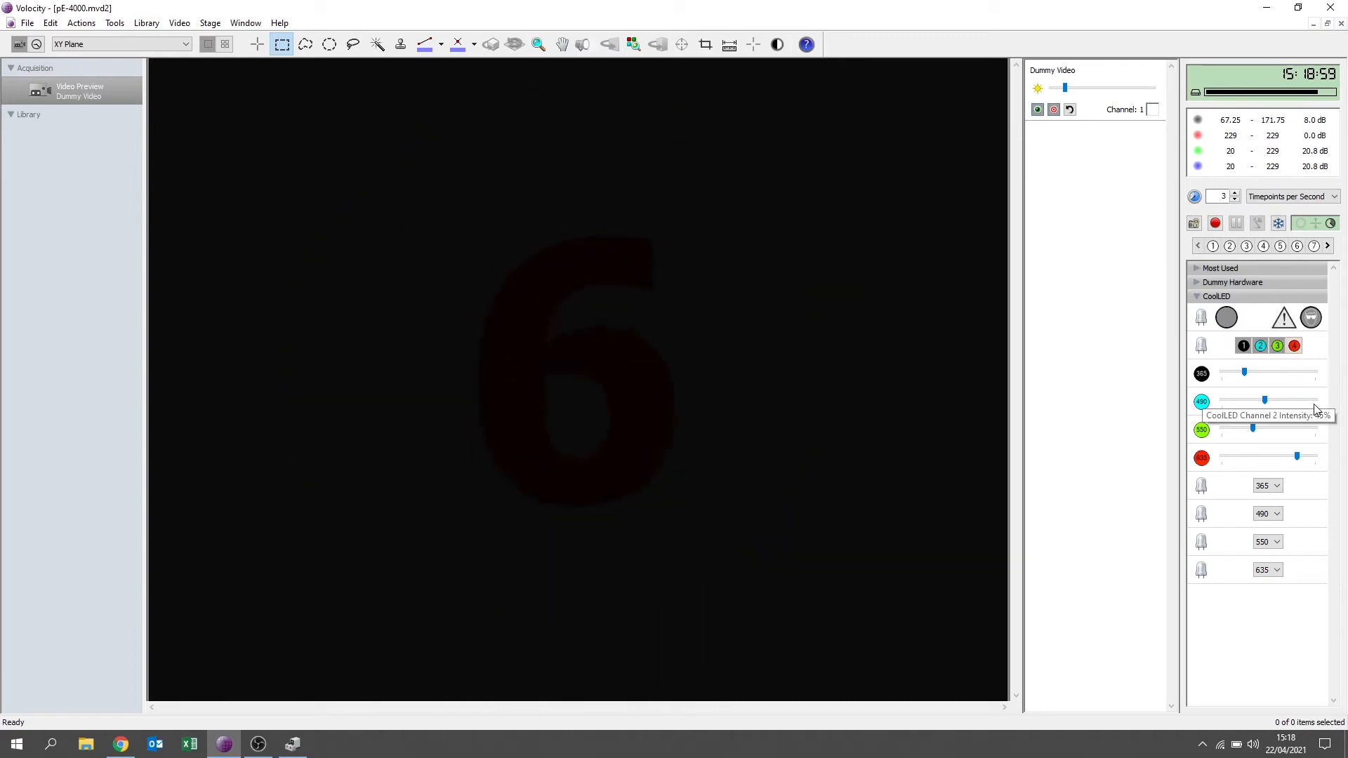
Step: Test channel 2 with the CoolLED shutter open, raising its intensity to 93% and settling near mid-range, and close the shutter
{"action": "left_click", "coordinate": [1225, 317]}
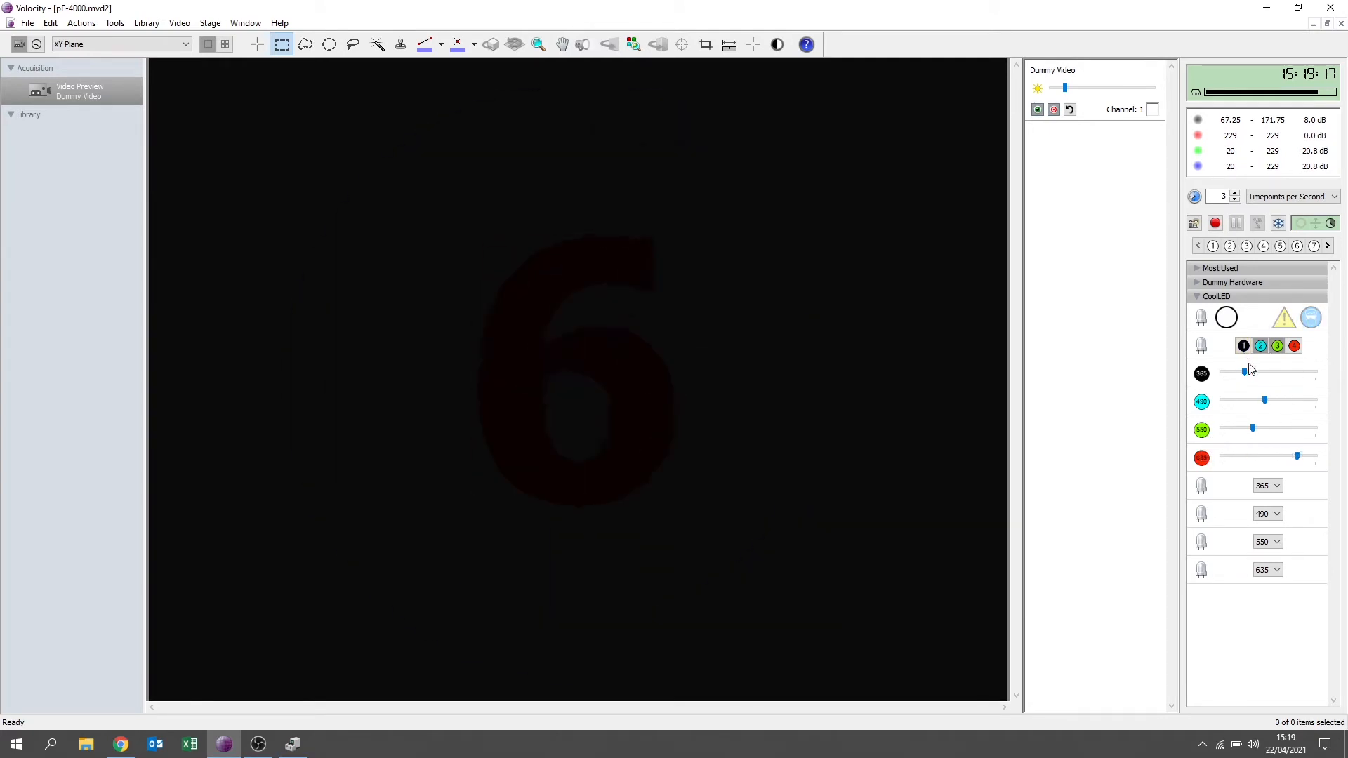
{"action": "left_click_drag", "start_coordinate": [1265, 400], "coordinate": [1291, 400]}
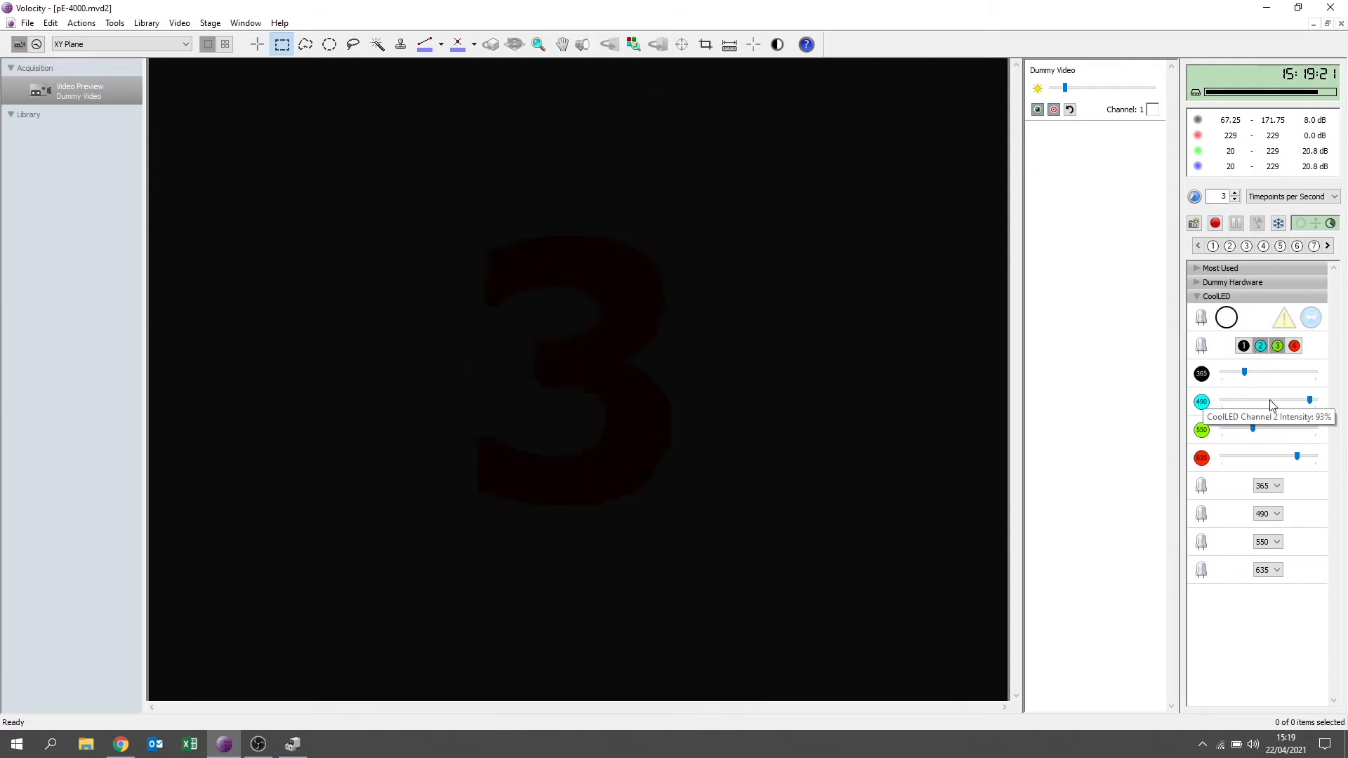
{"action": "left_click", "coordinate": [1257, 405]}
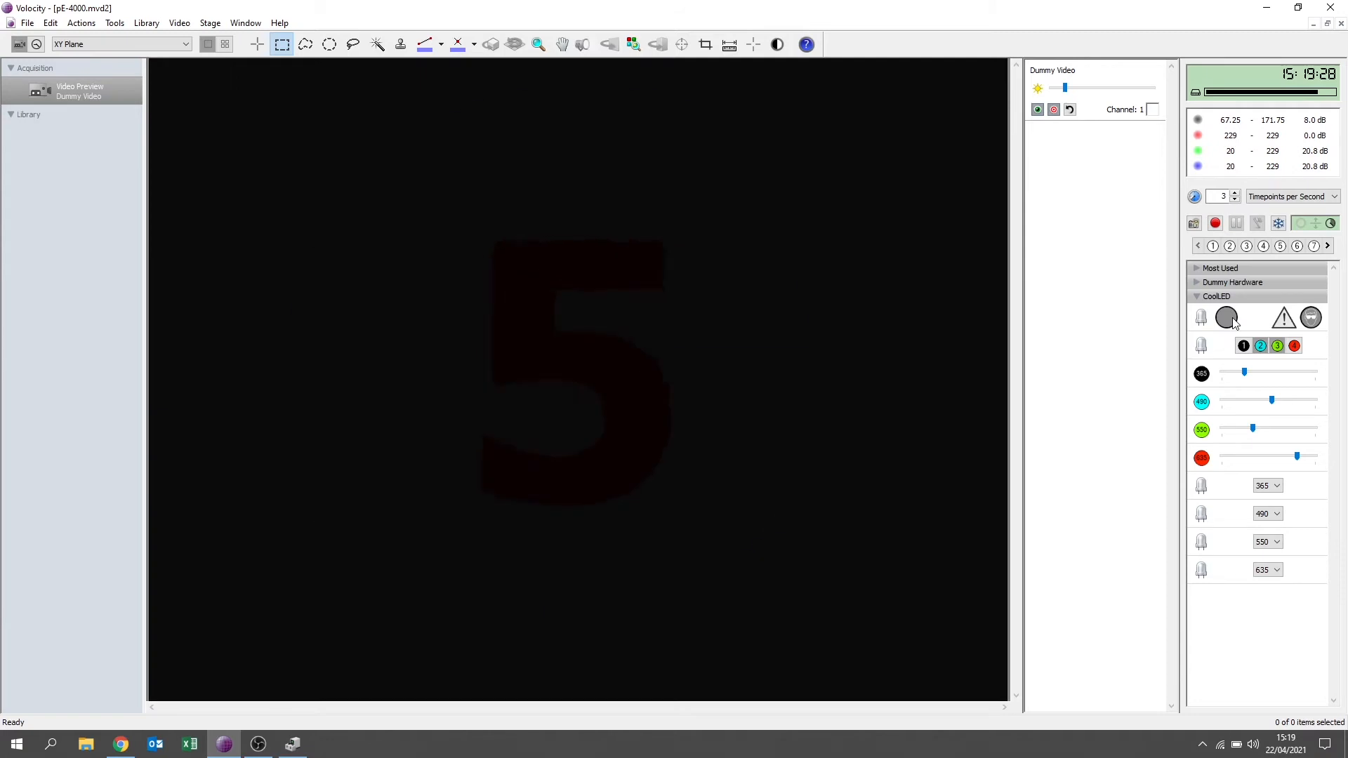
Step: Name and label light path 1 DAPI, and give it the color of a 365 nm wavelength
{"action": "double_click", "coordinate": [1213, 248]}
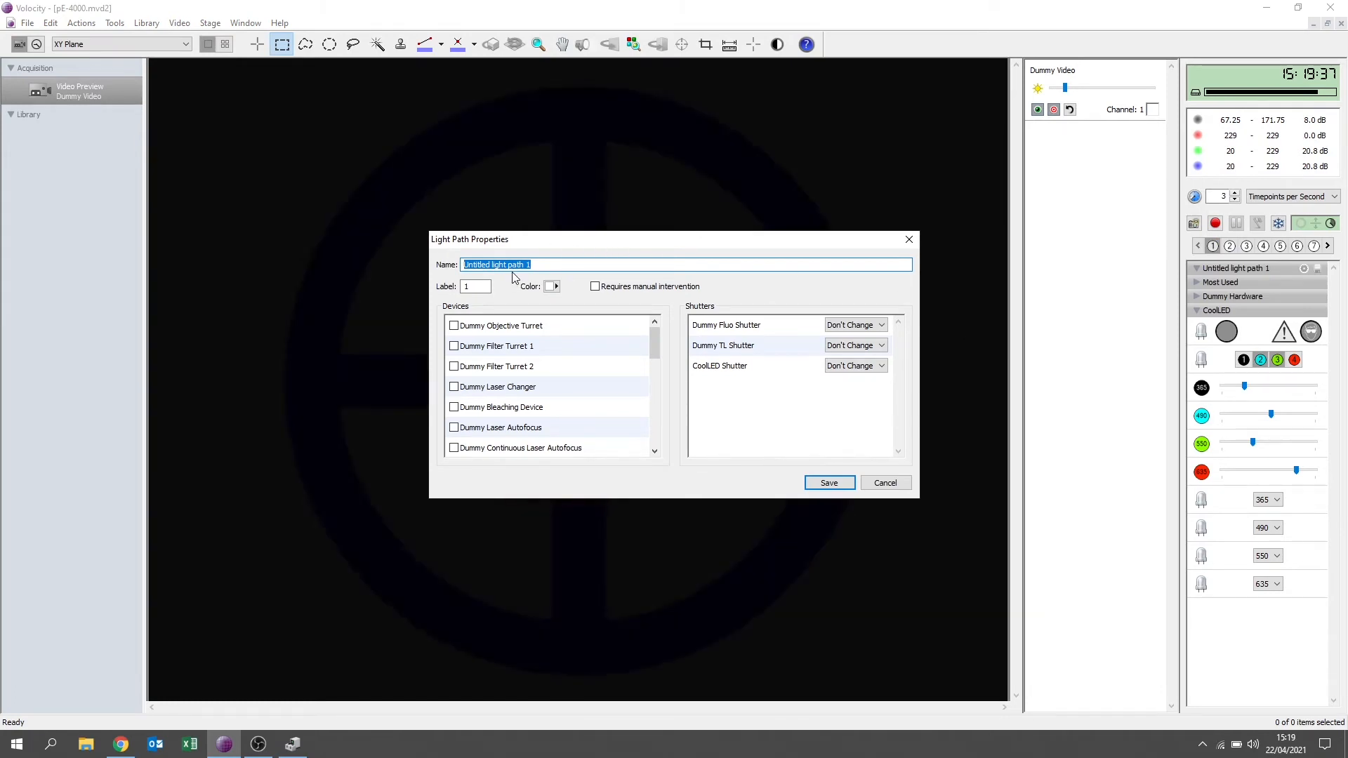
{"action": "type", "text": "DAPI"}
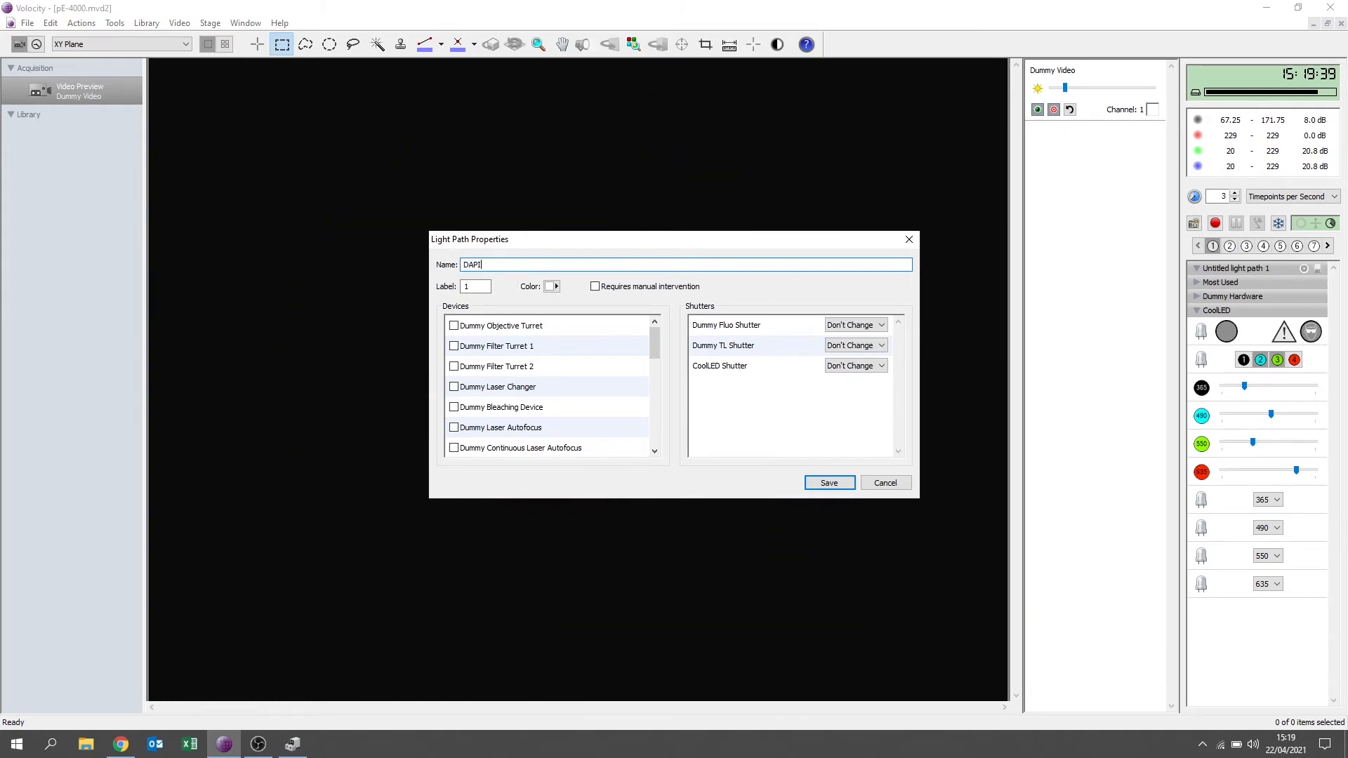
{"action": "double_click", "coordinate": [465, 286]}
{"action": "type", "text": "DAPI"}
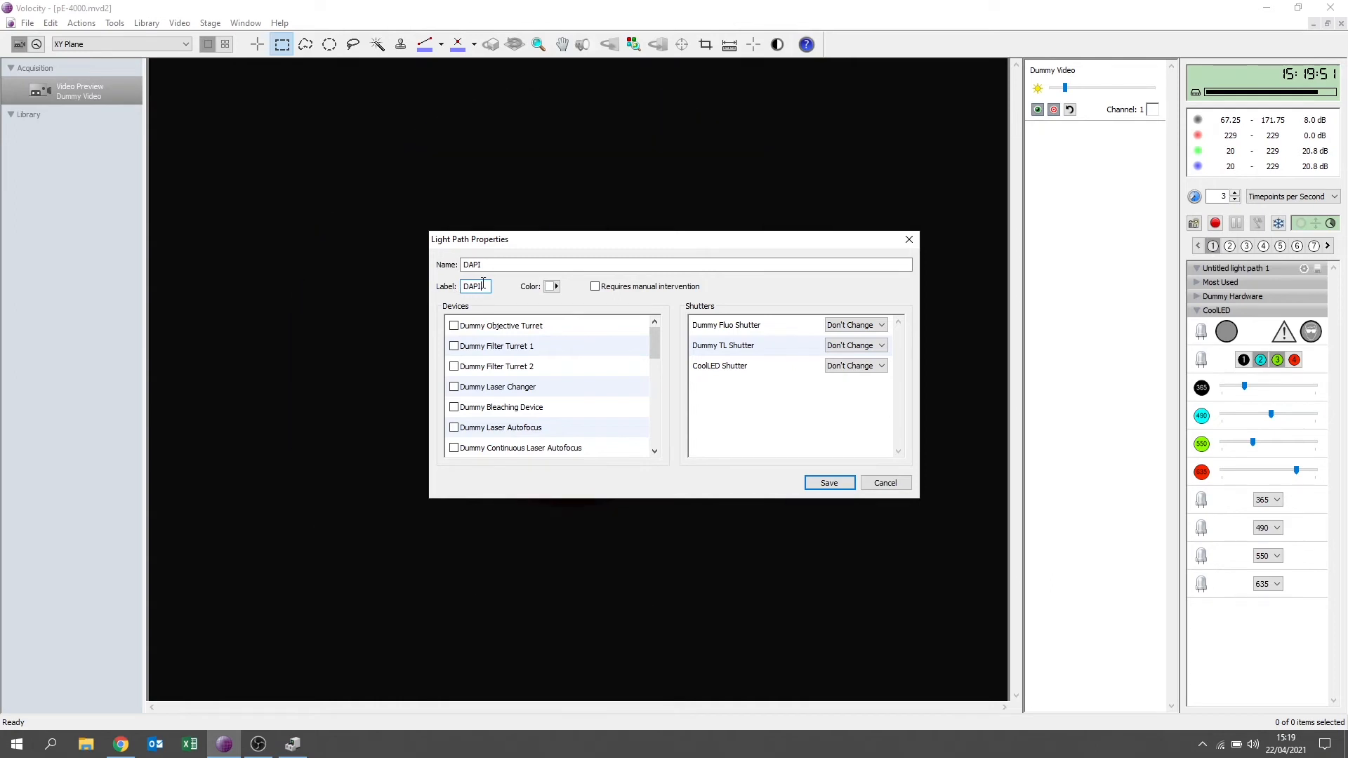
{"action": "left_click", "coordinate": [552, 287]}
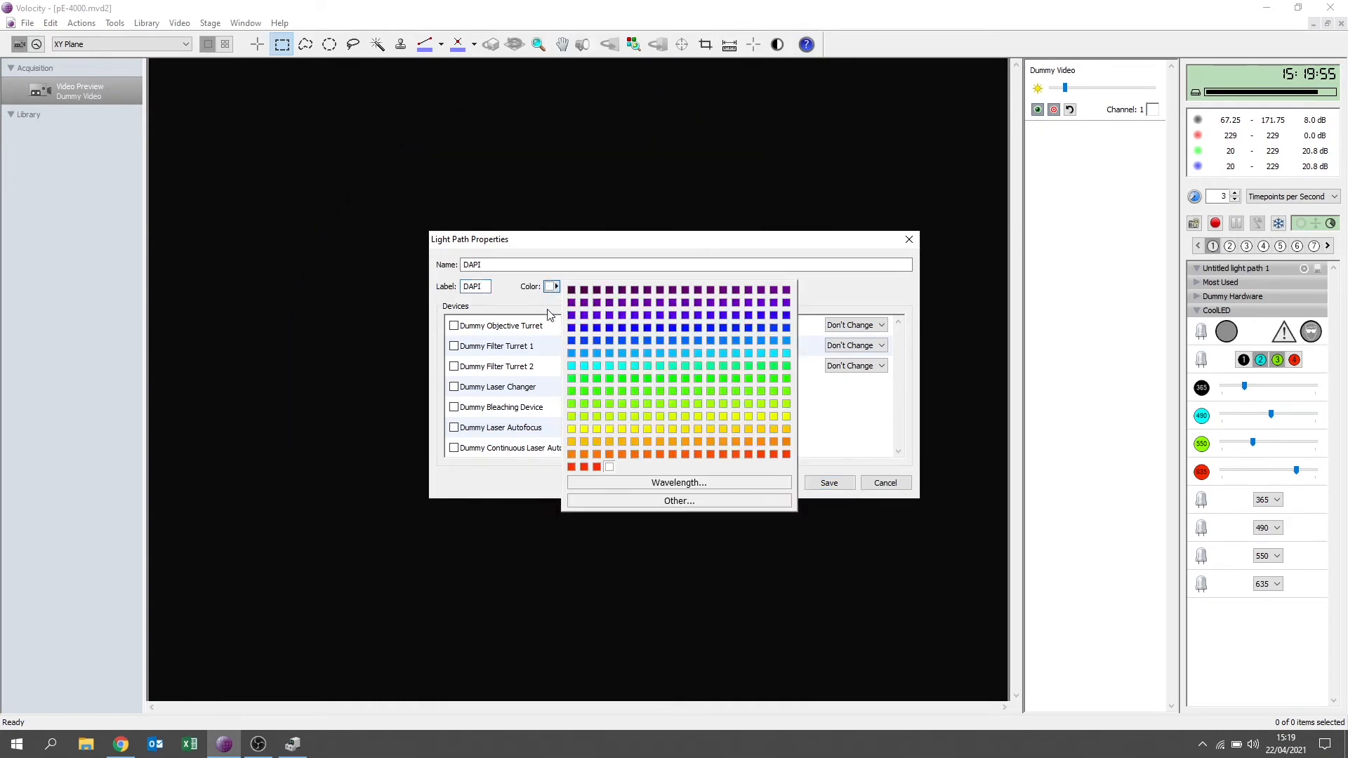
{"action": "left_click", "coordinate": [662, 485]}
{"action": "type", "text": "365"}
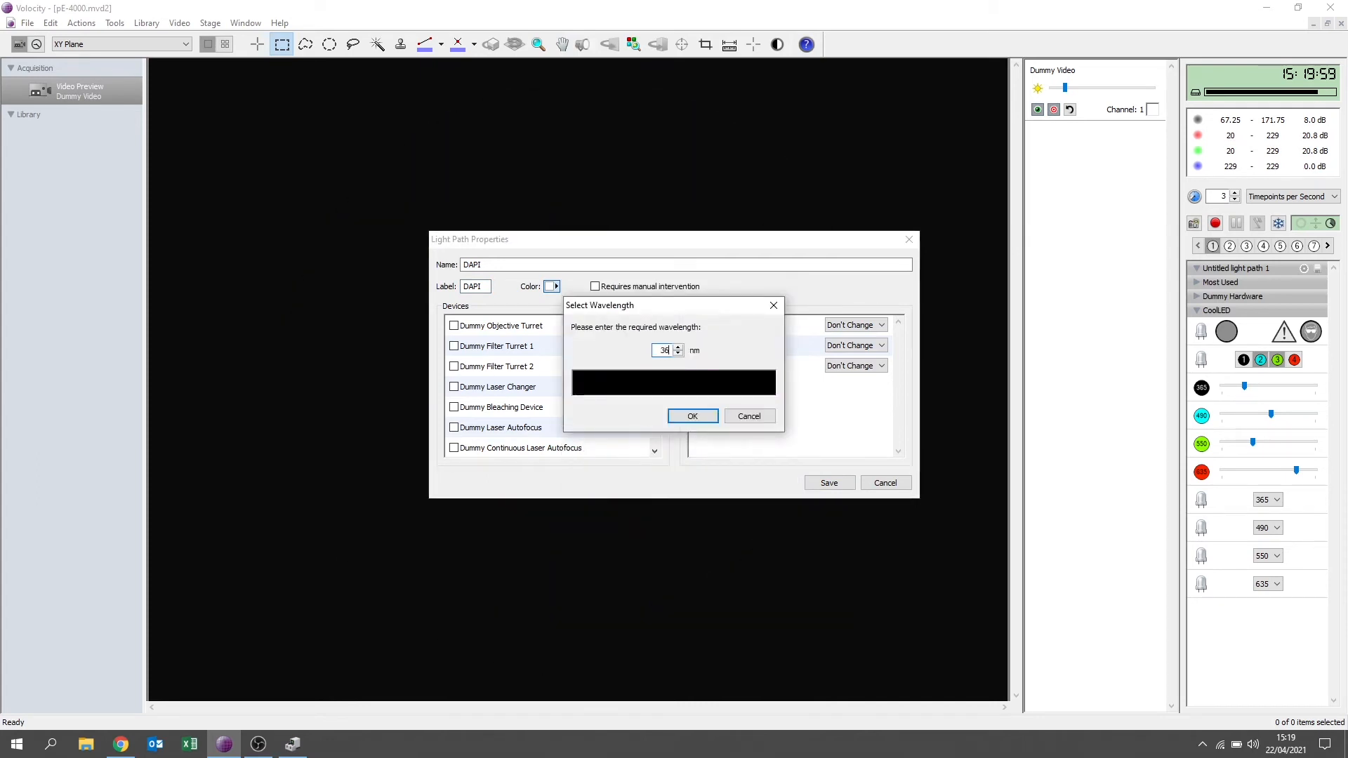
{"action": "left_click", "coordinate": [697, 419]}
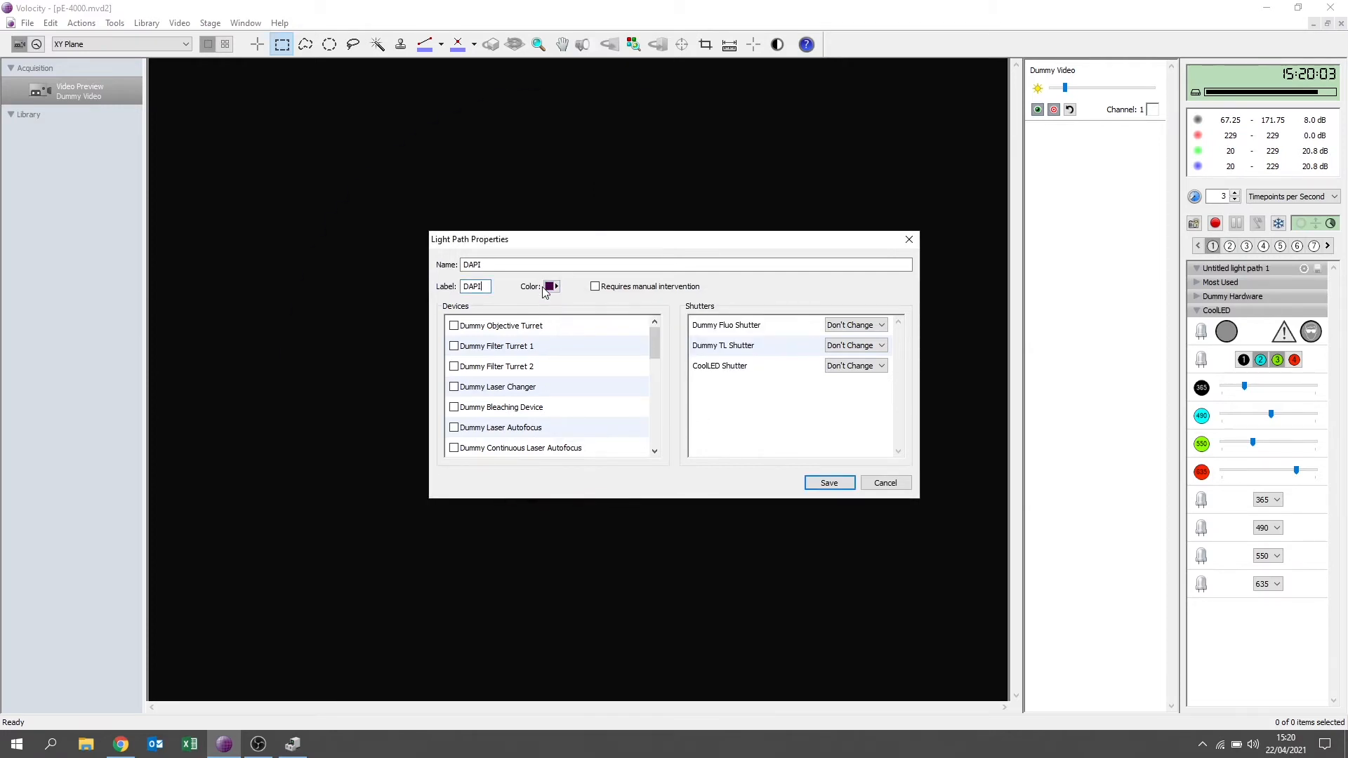
Step: Include CoolLED Channels, CoolLED Channel 1 Intensity and CoolLED Channel 1 Wavelength as devices of the DAPI light path
{"action": "left_click_drag", "start_coordinate": [656, 334], "coordinate": [660, 409]}
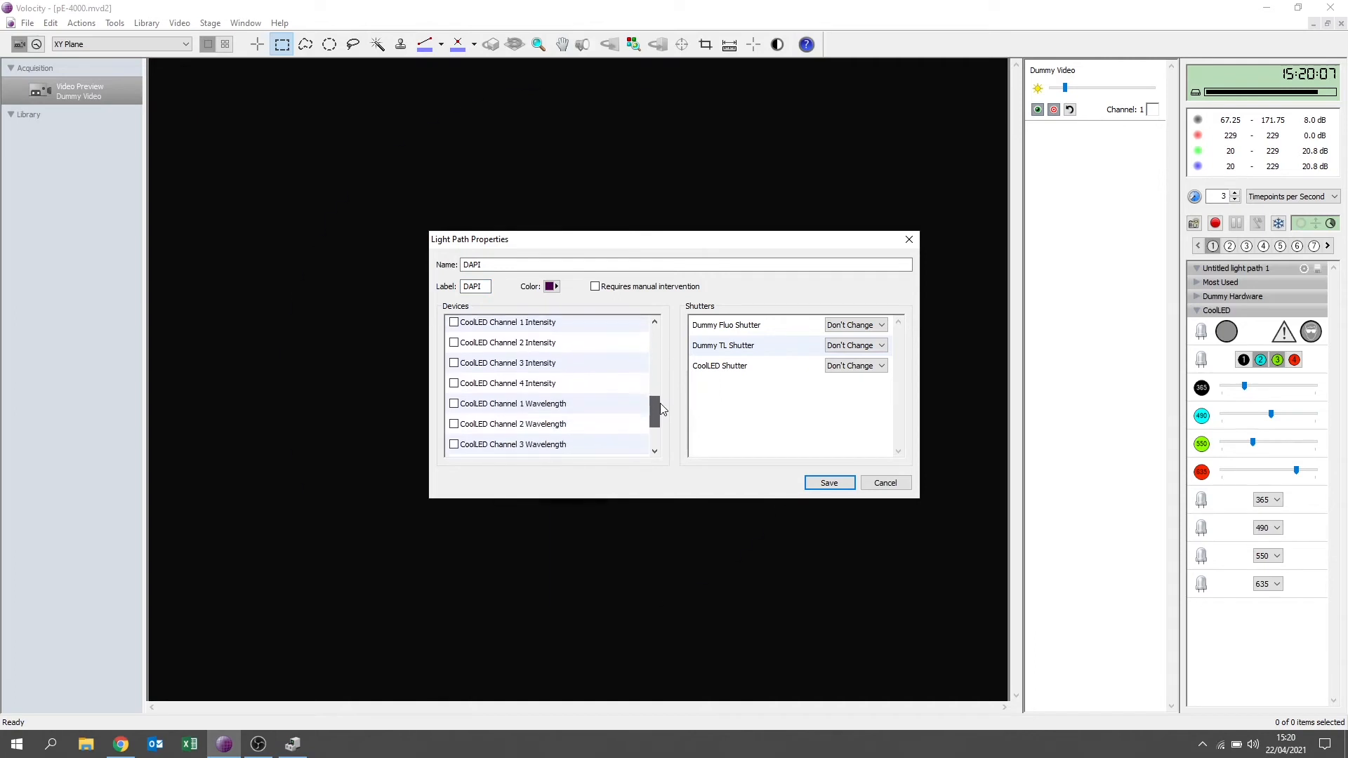
{"action": "scroll", "coordinate": [524, 373], "scroll_direction": "up", "scroll_amount": 1}
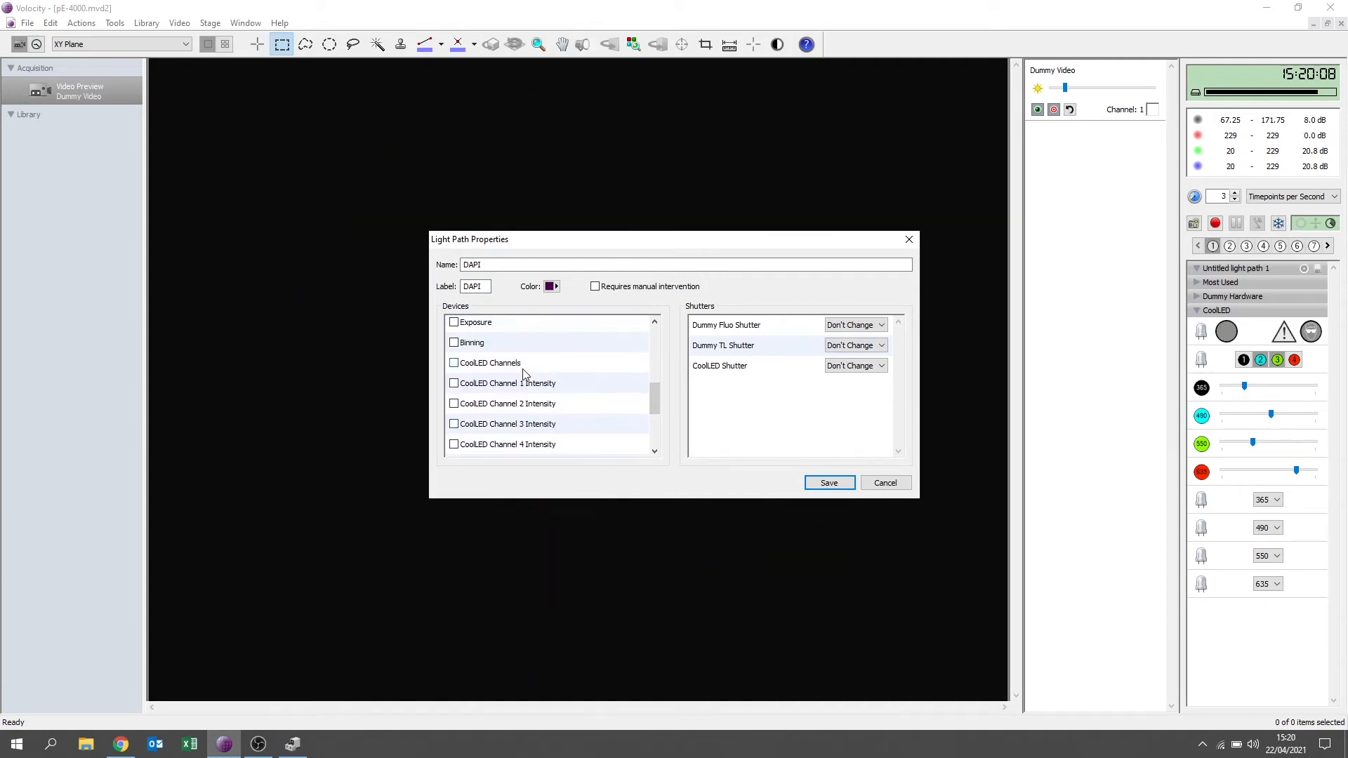
{"action": "left_click", "coordinate": [467, 363]}
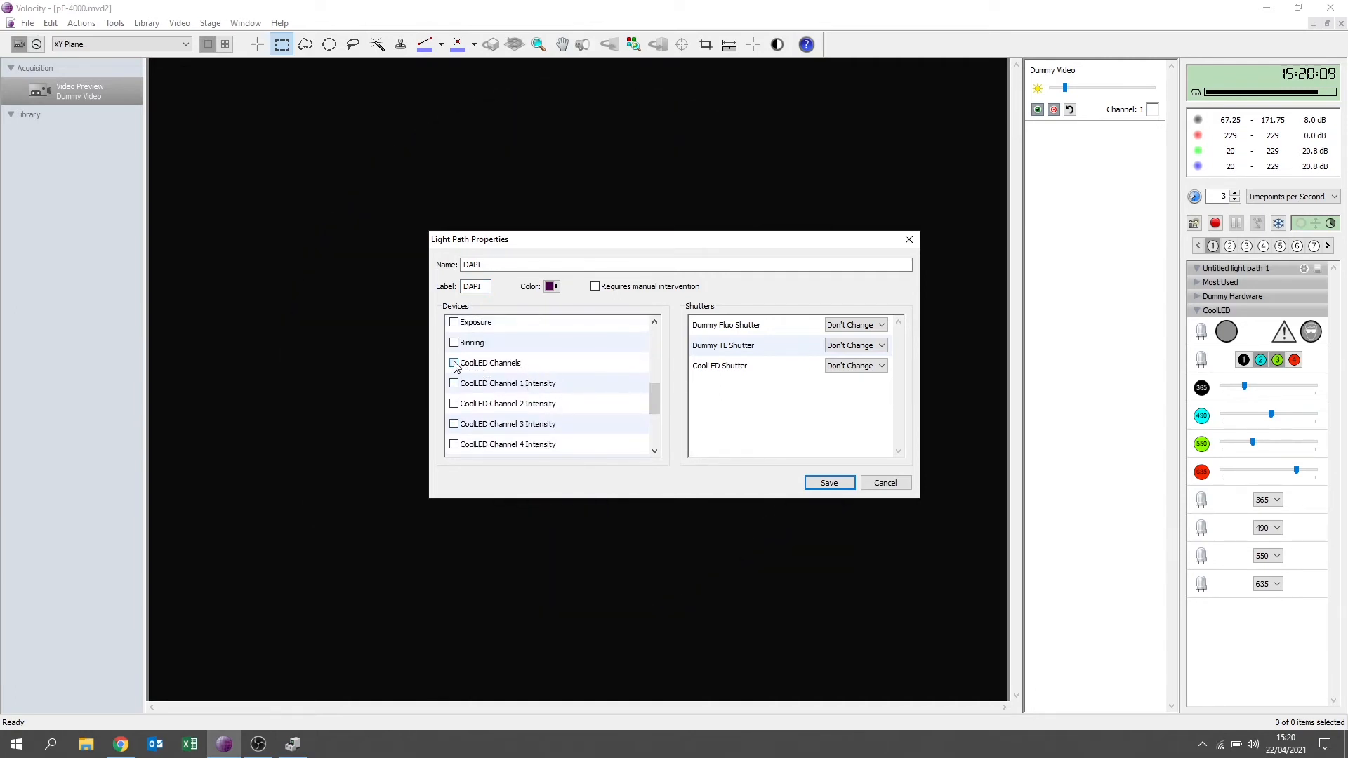
{"action": "left_click", "coordinate": [654, 452]}
{"action": "left_click", "coordinate": [655, 452]}
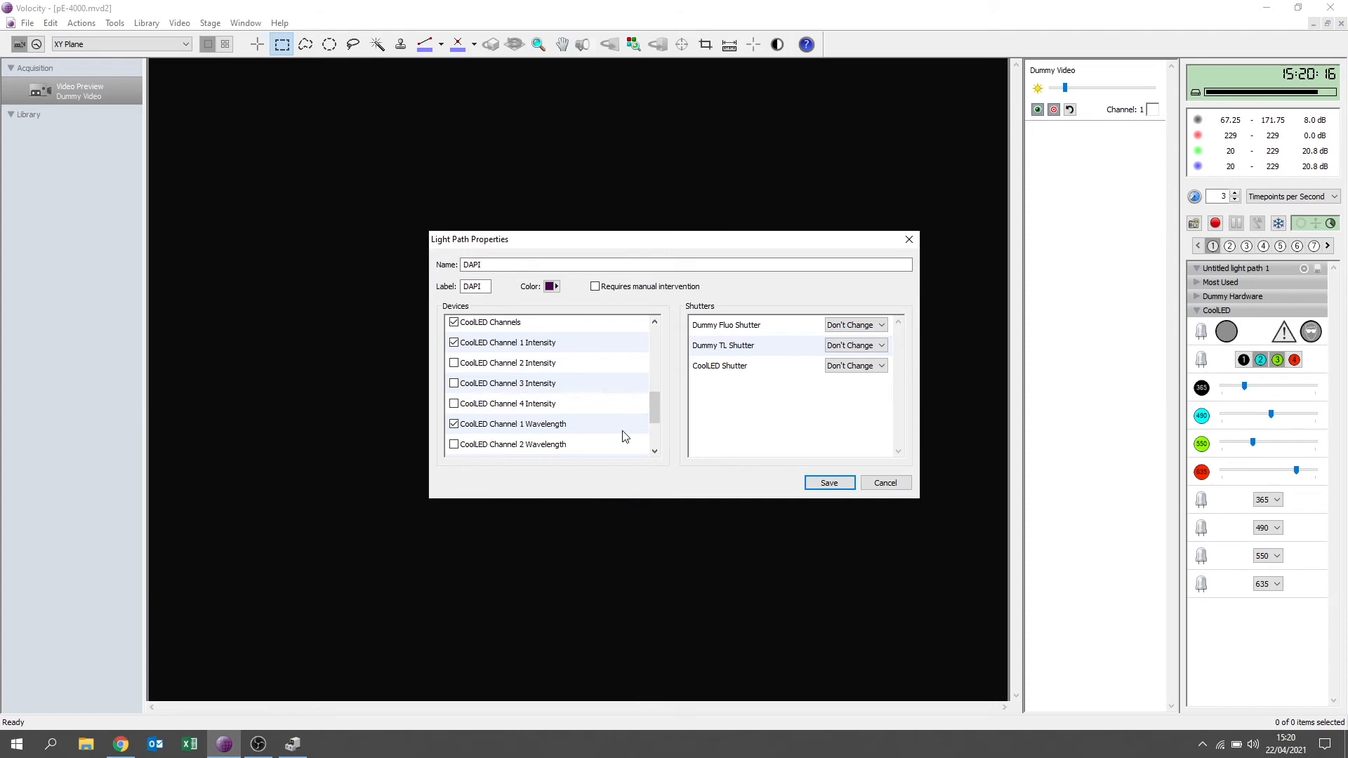
Step: Set the CoolLED Shutter to Open for the DAPI light path and save its properties
{"action": "left_click", "coordinate": [866, 374]}
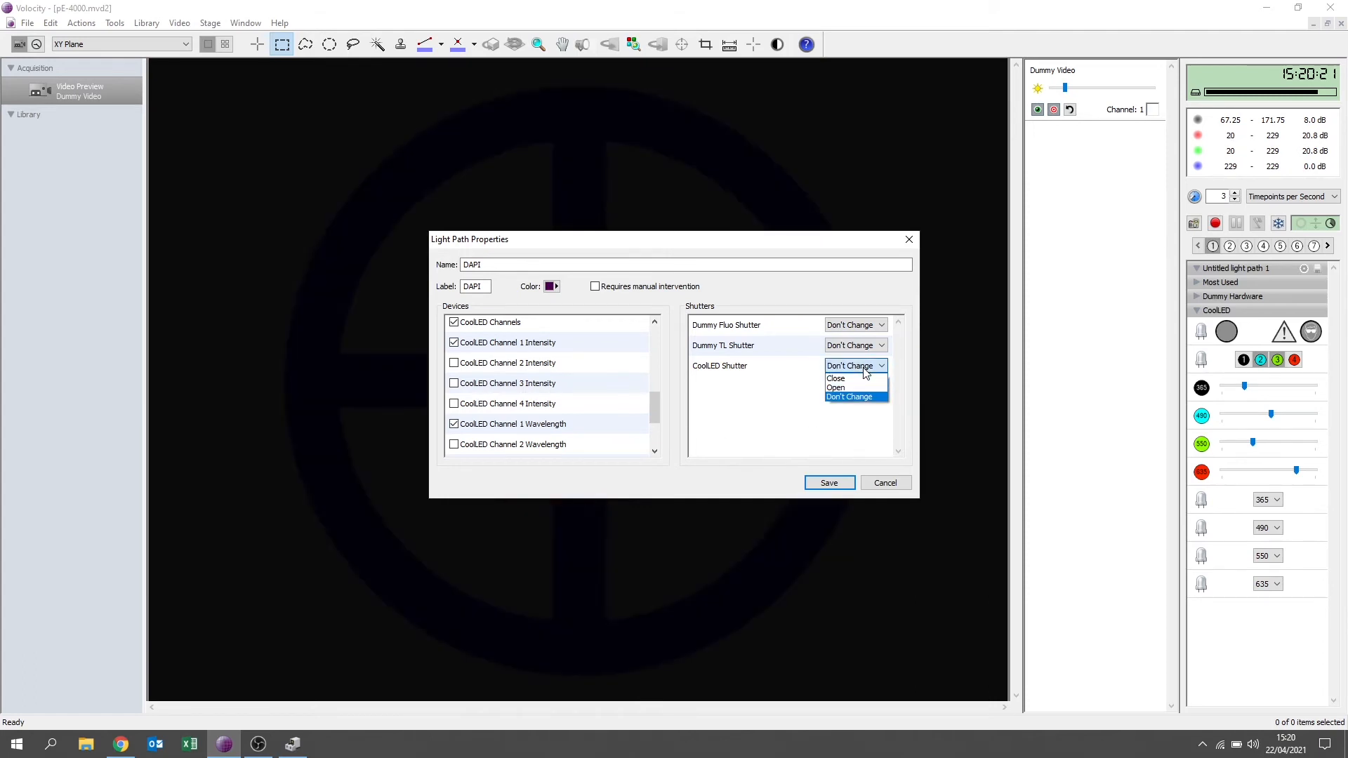
{"action": "left_click", "coordinate": [847, 389]}
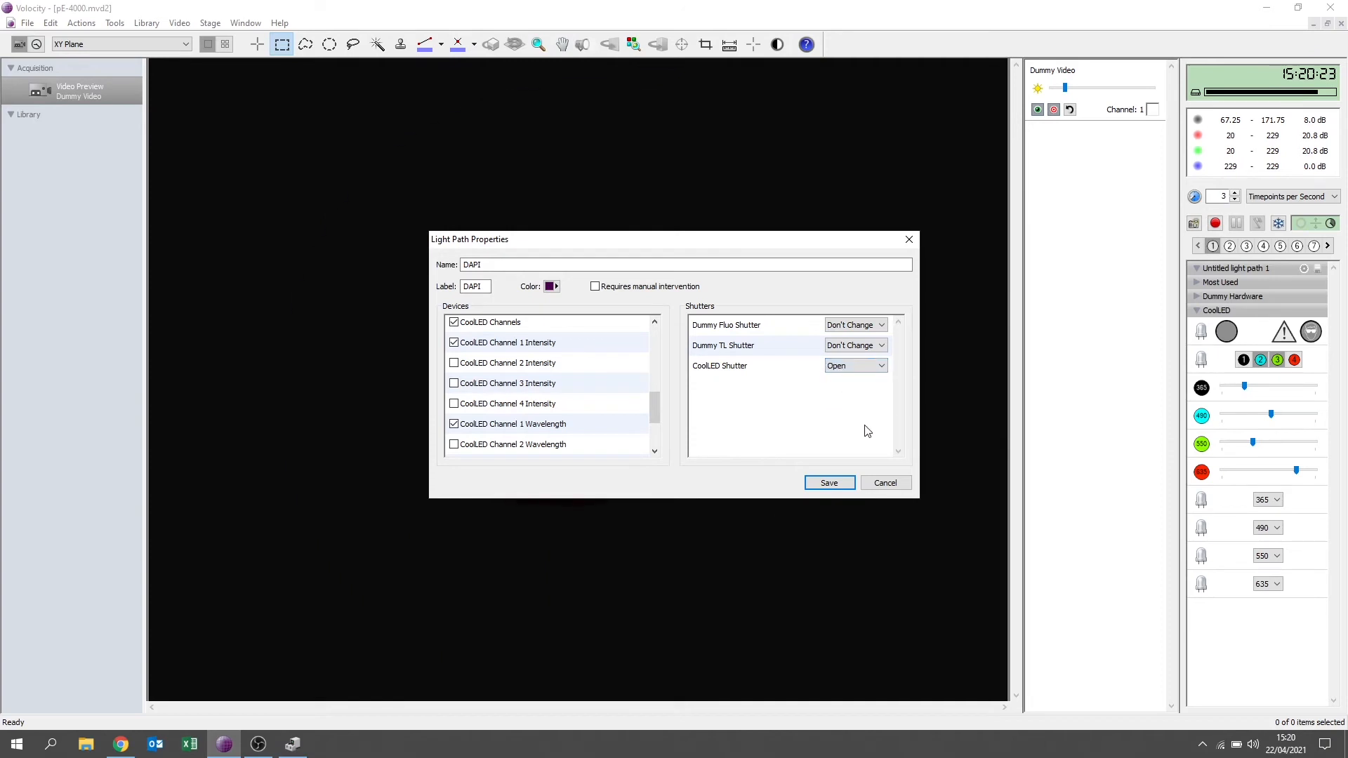
{"action": "left_click", "coordinate": [839, 482]}
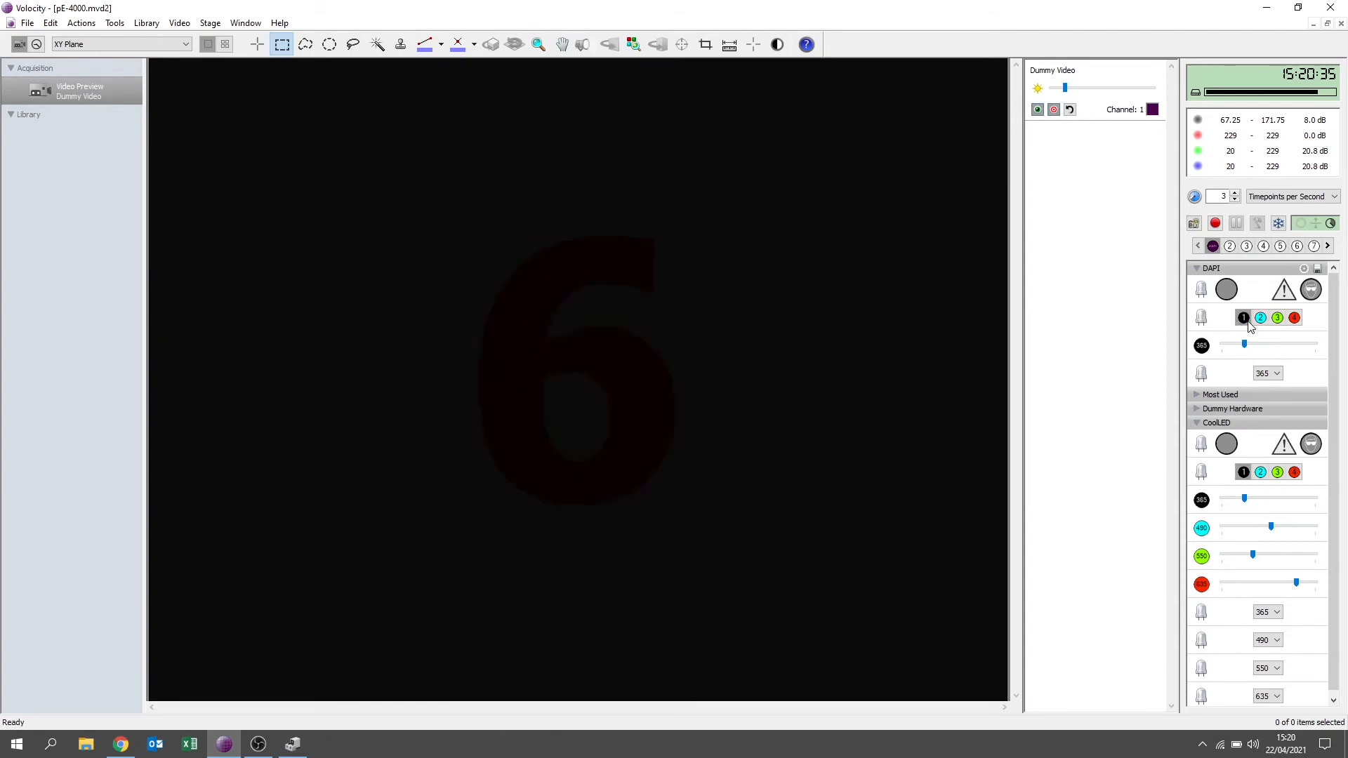
Step: Raise channel 1's intensity to about mid-range in the DAPI light path, and reactivate DAPI after switching to light path 2
{"action": "left_click_drag", "start_coordinate": [1247, 348], "coordinate": [1271, 347]}
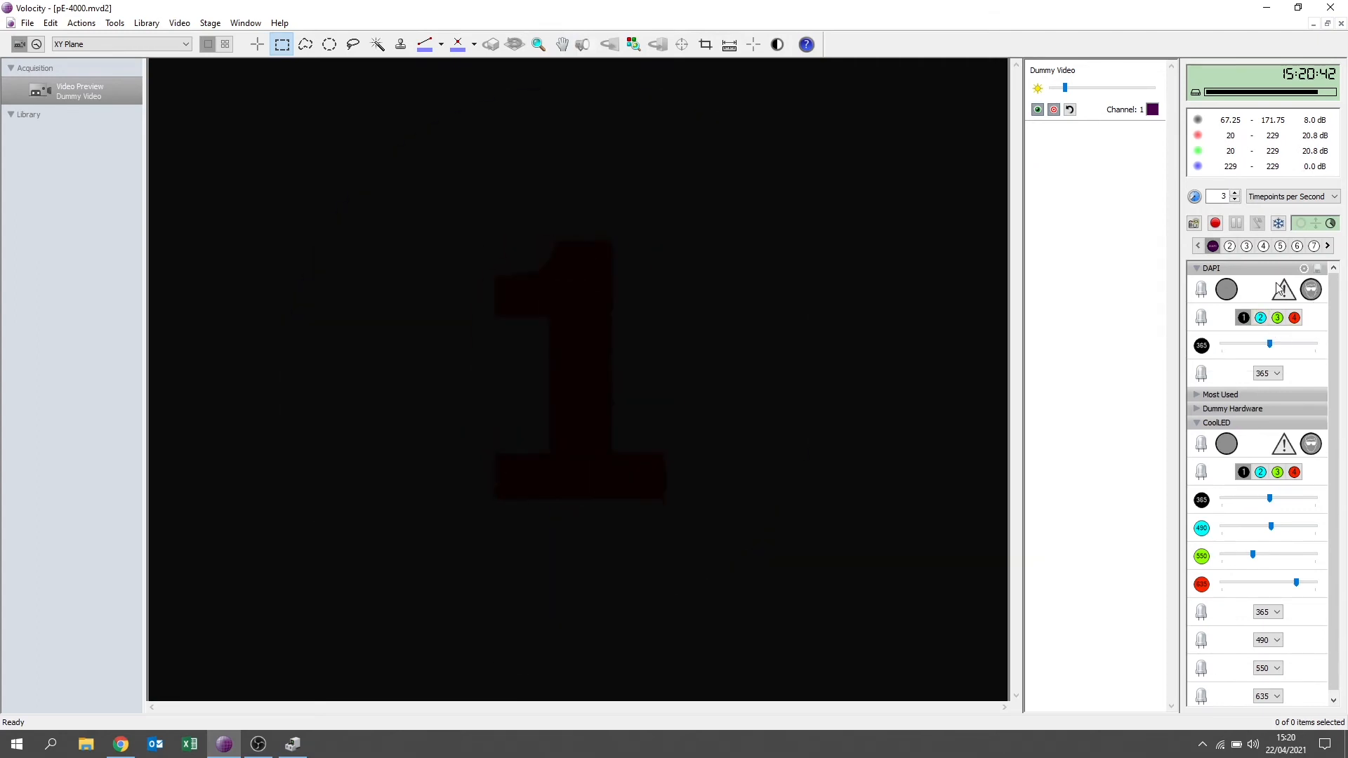
{"action": "left_click", "coordinate": [1230, 247]}
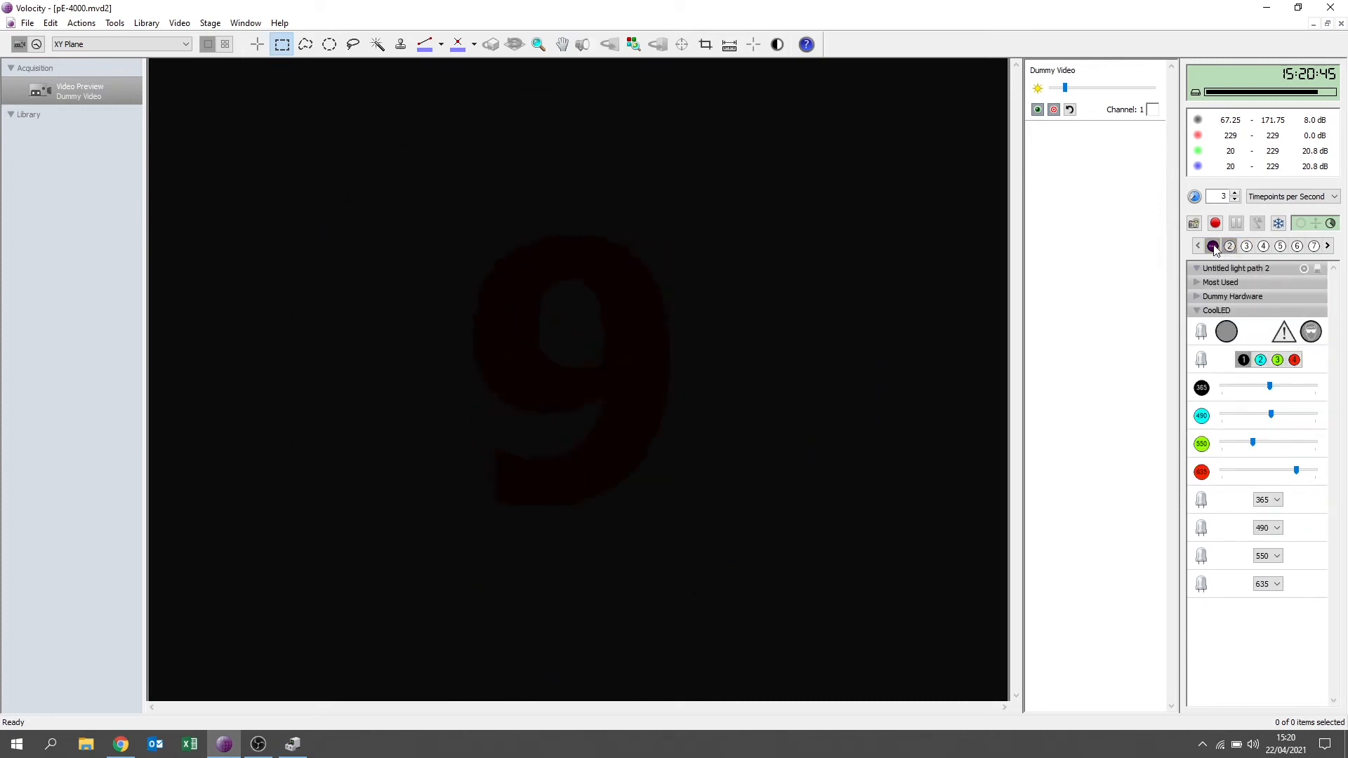
{"action": "left_click", "coordinate": [1214, 247]}
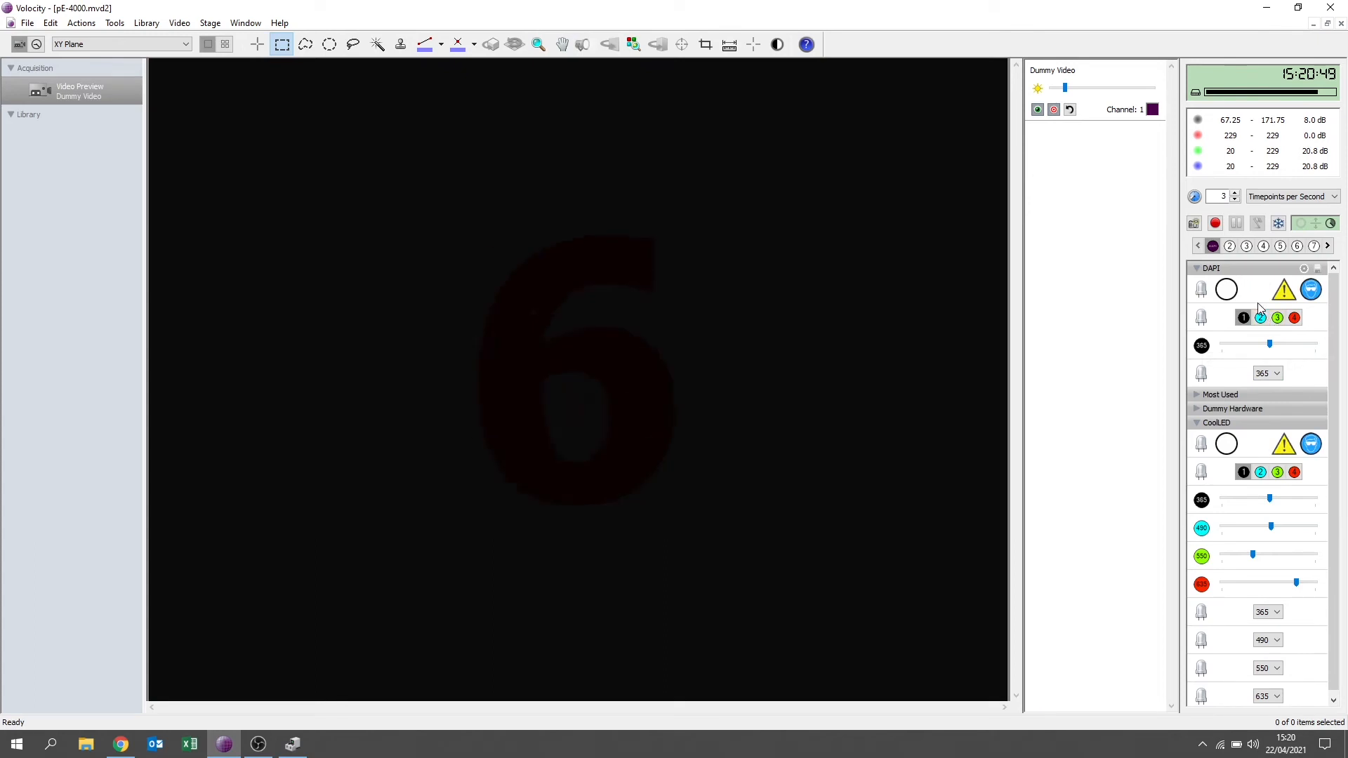
Step: Name and label light path 2 FITC, and give it the color of a 490 nm wavelength
{"action": "left_click", "coordinate": [1229, 247]}
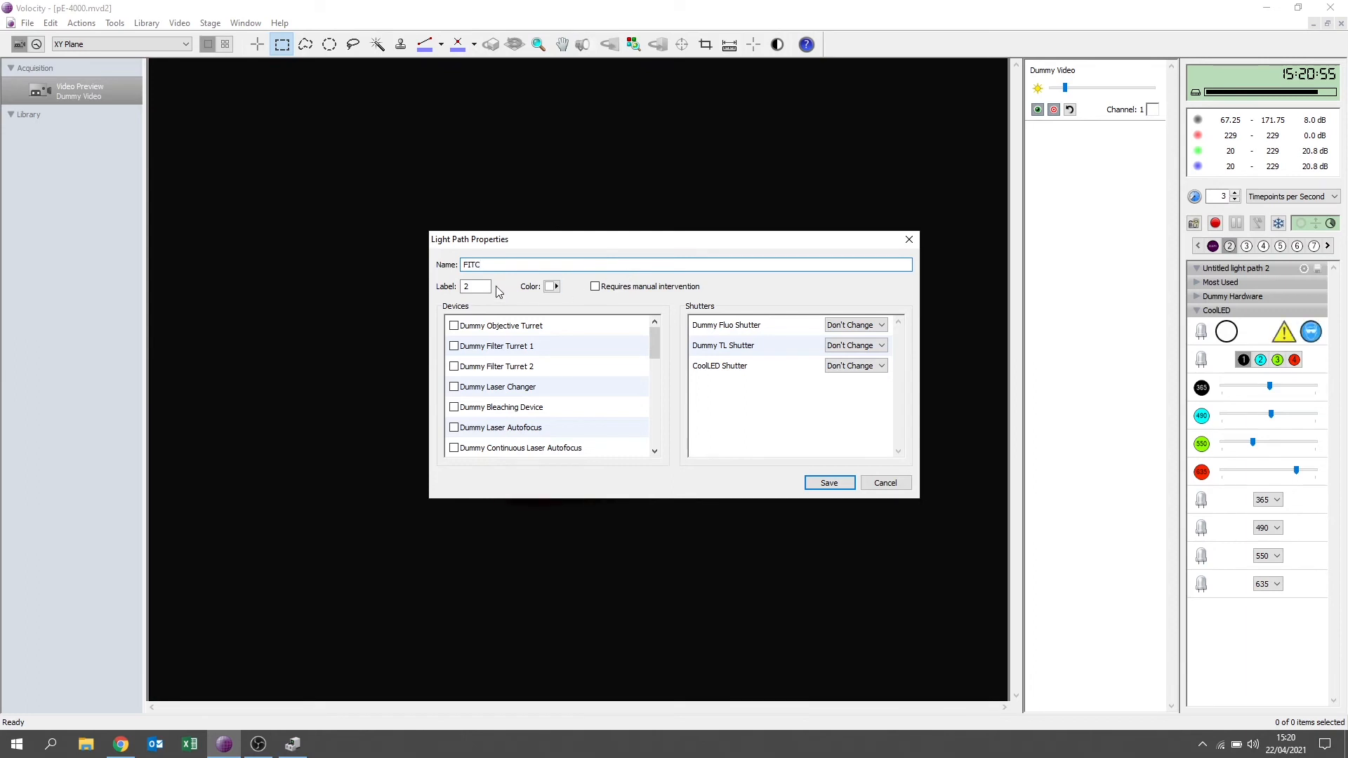
{"action": "left_click_drag", "start_coordinate": [481, 286], "coordinate": [450, 292]}
{"action": "type", "text": "FITC"}
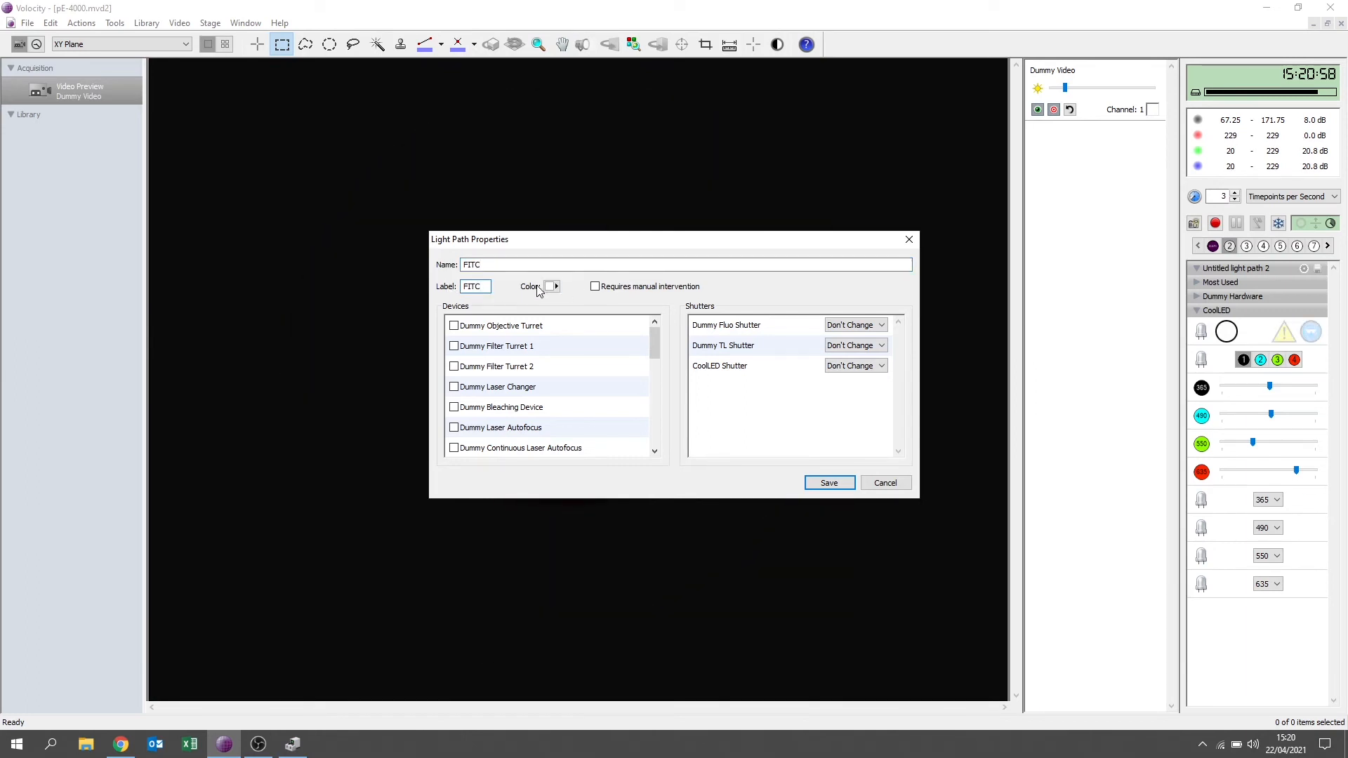
{"action": "left_click", "coordinate": [554, 287]}
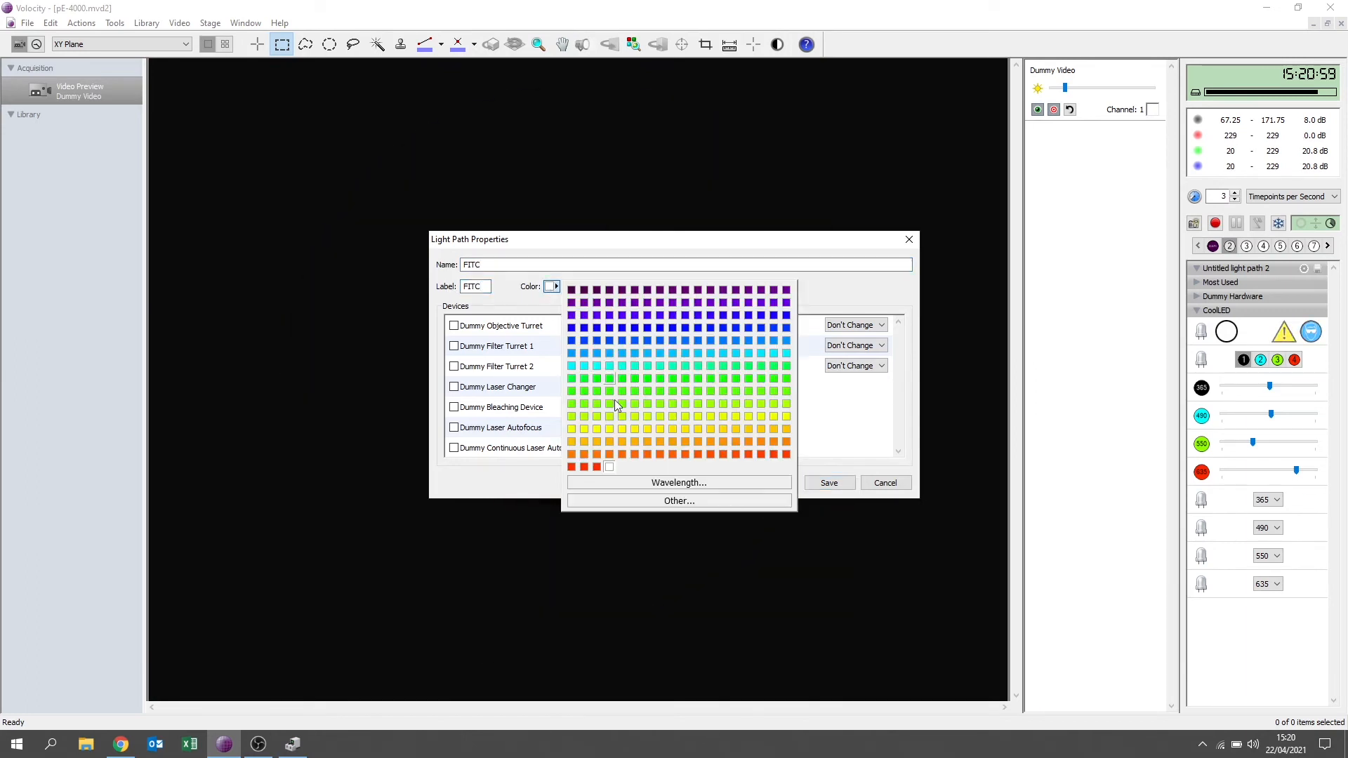
{"action": "left_click", "coordinate": [656, 483]}
{"action": "type", "text": "490"}
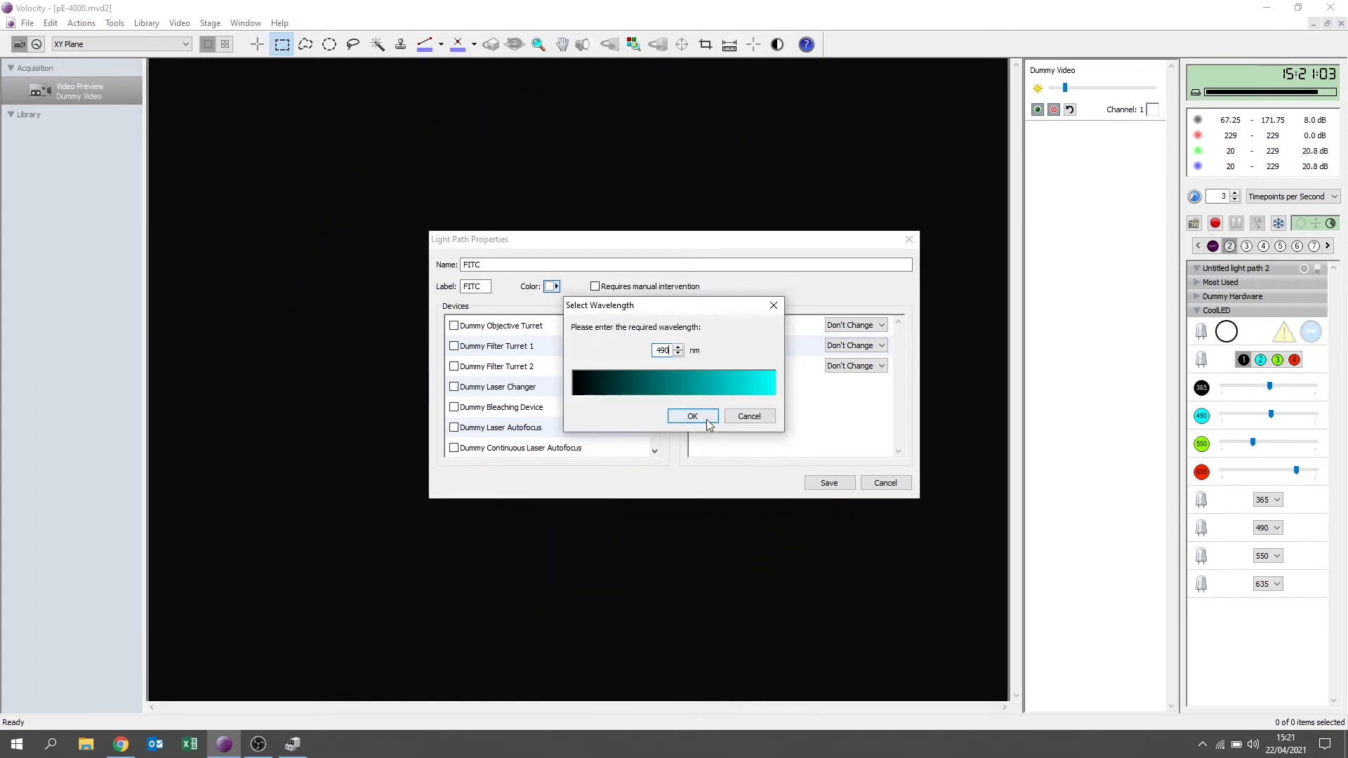
{"action": "left_click", "coordinate": [693, 417]}
Step: Include CoolLED Channels, CoolLED Channel 2 Intensity and CoolLED Channel 2 Wavelength as devices of the FITC light path
{"action": "left_click_drag", "start_coordinate": [653, 341], "coordinate": [654, 359]}
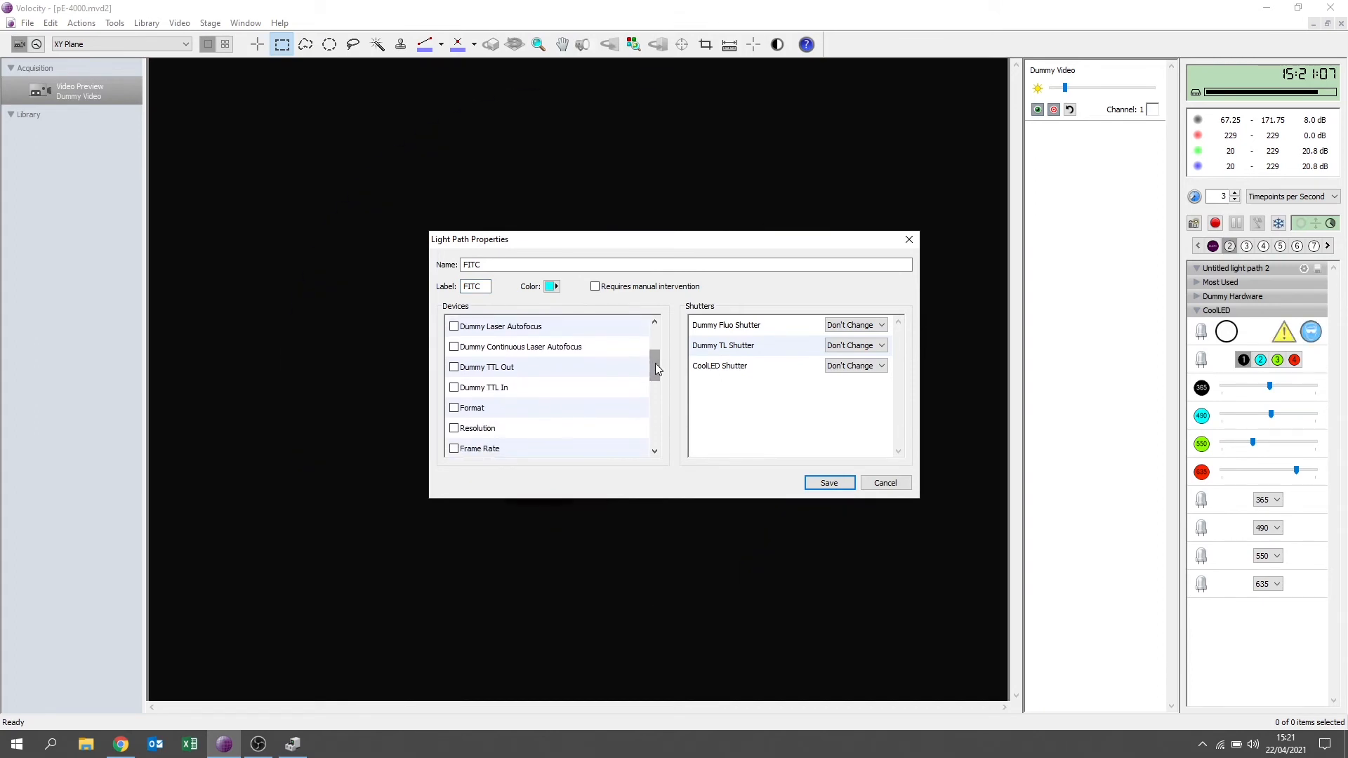
{"action": "left_click_drag", "start_coordinate": [655, 367], "coordinate": [655, 396]}
{"action": "left_click", "coordinate": [469, 369]}
{"action": "left_click", "coordinate": [455, 409]}
{"action": "scroll", "coordinate": [458, 413], "scroll_direction": "down", "scroll_amount": 2}
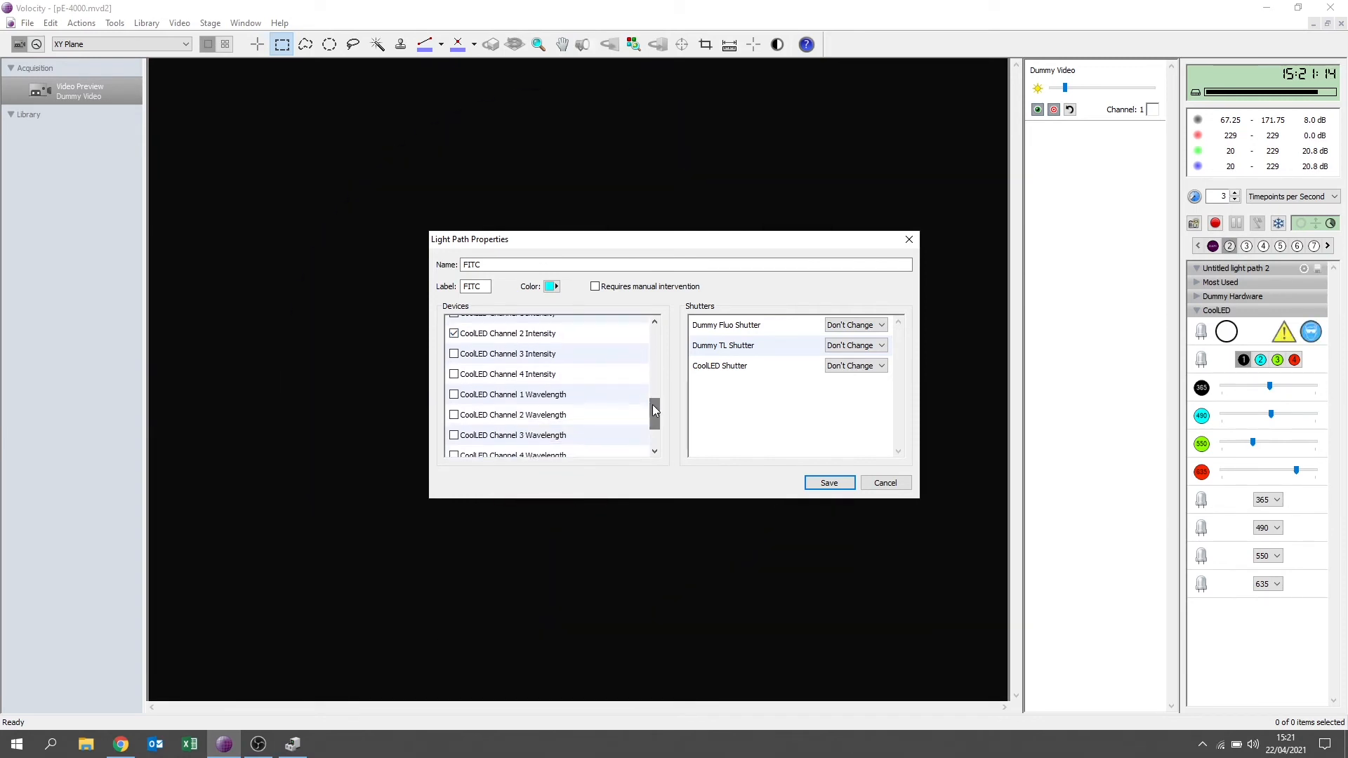
{"action": "left_click", "coordinate": [457, 414]}
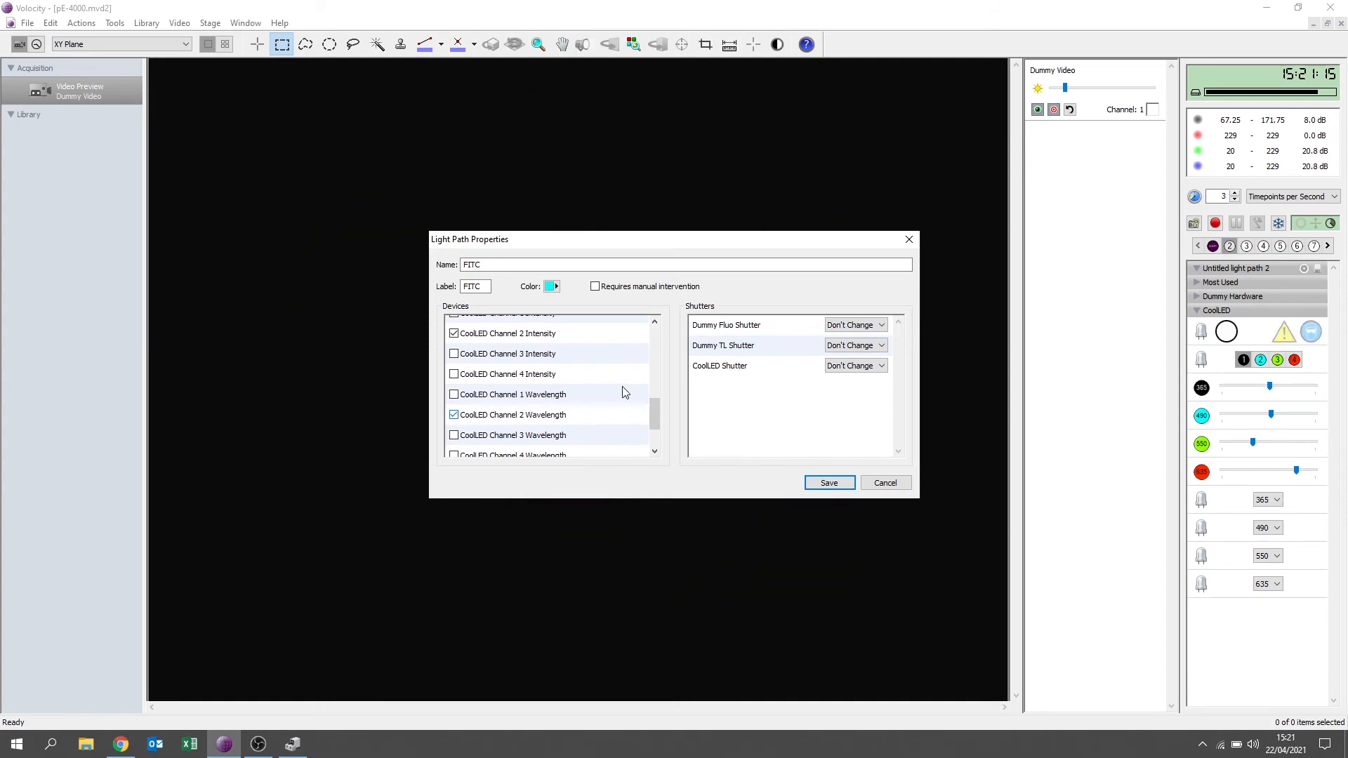
Step: Set the CoolLED Shutter to Open for the FITC light path and save its properties
{"action": "left_click", "coordinate": [873, 366]}
{"action": "left_click", "coordinate": [848, 387]}
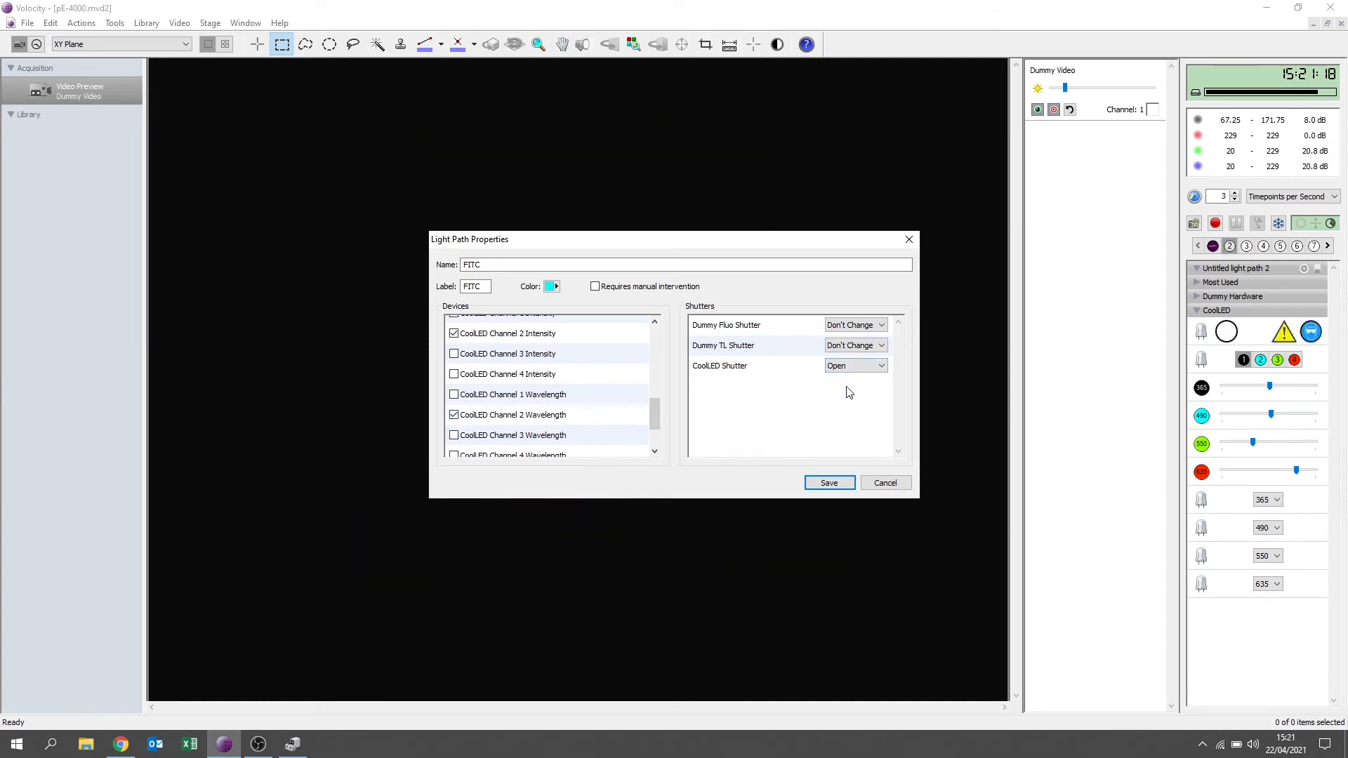
{"action": "left_click", "coordinate": [830, 485]}
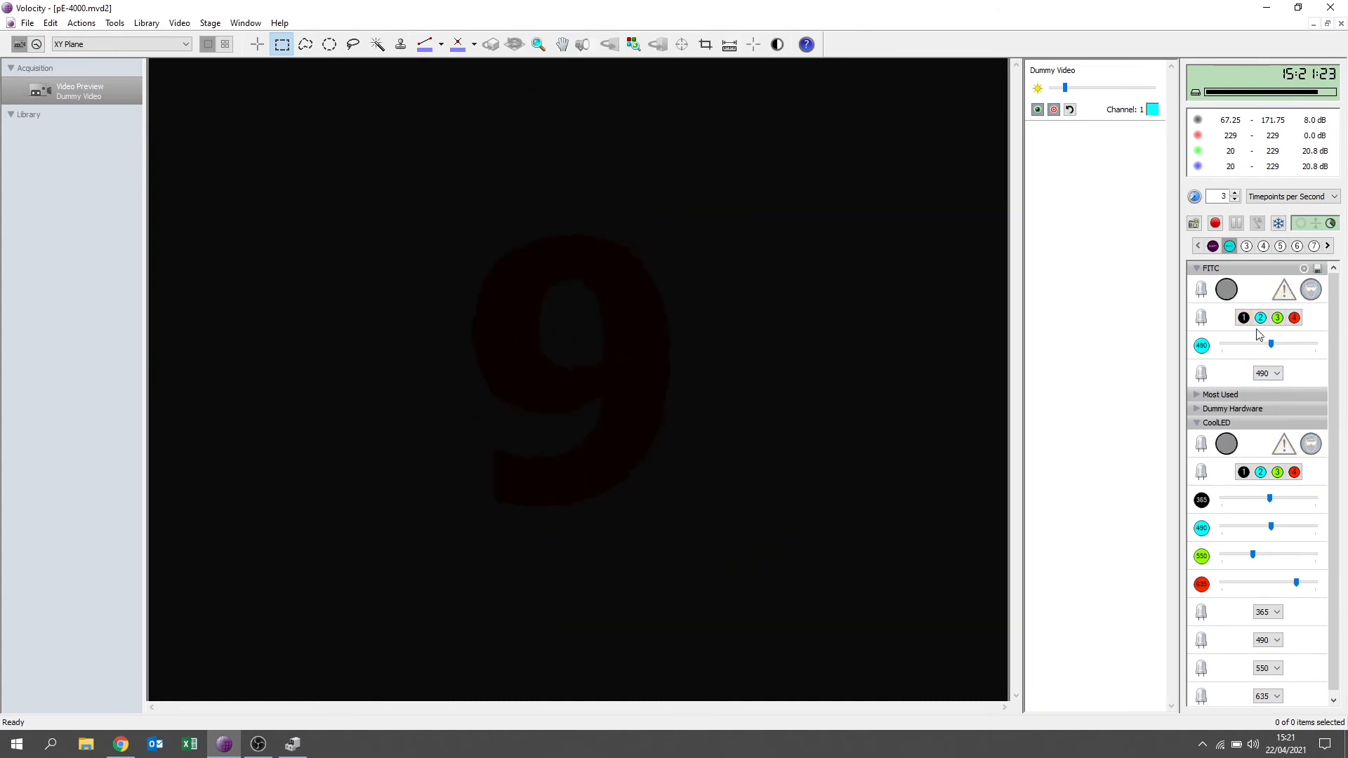
Step: Set channel 2's wavelength to 460 nm in the FITC light path, and test switching between the DAPI and FITC paths
{"action": "left_click", "coordinate": [1269, 374]}
{"action": "left_click", "coordinate": [1268, 391]}
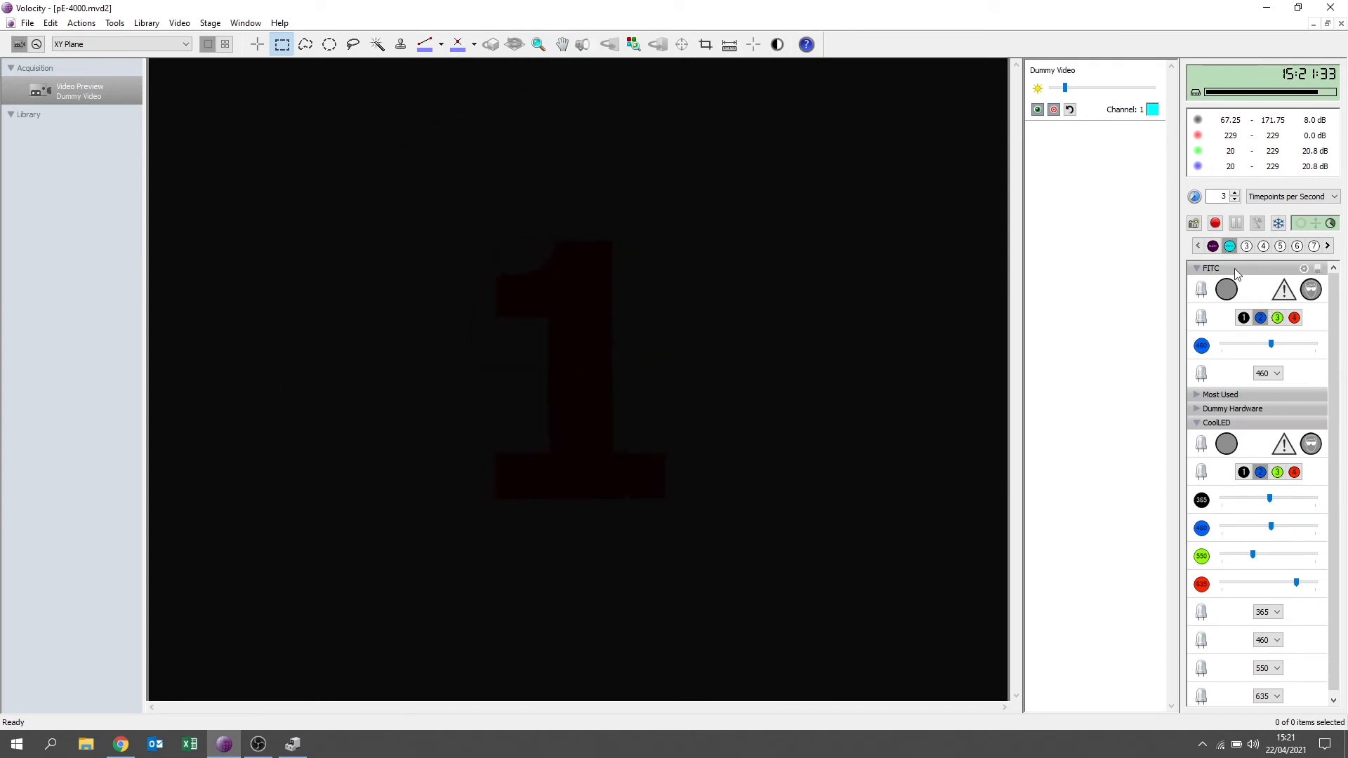
{"action": "left_click", "coordinate": [1213, 246]}
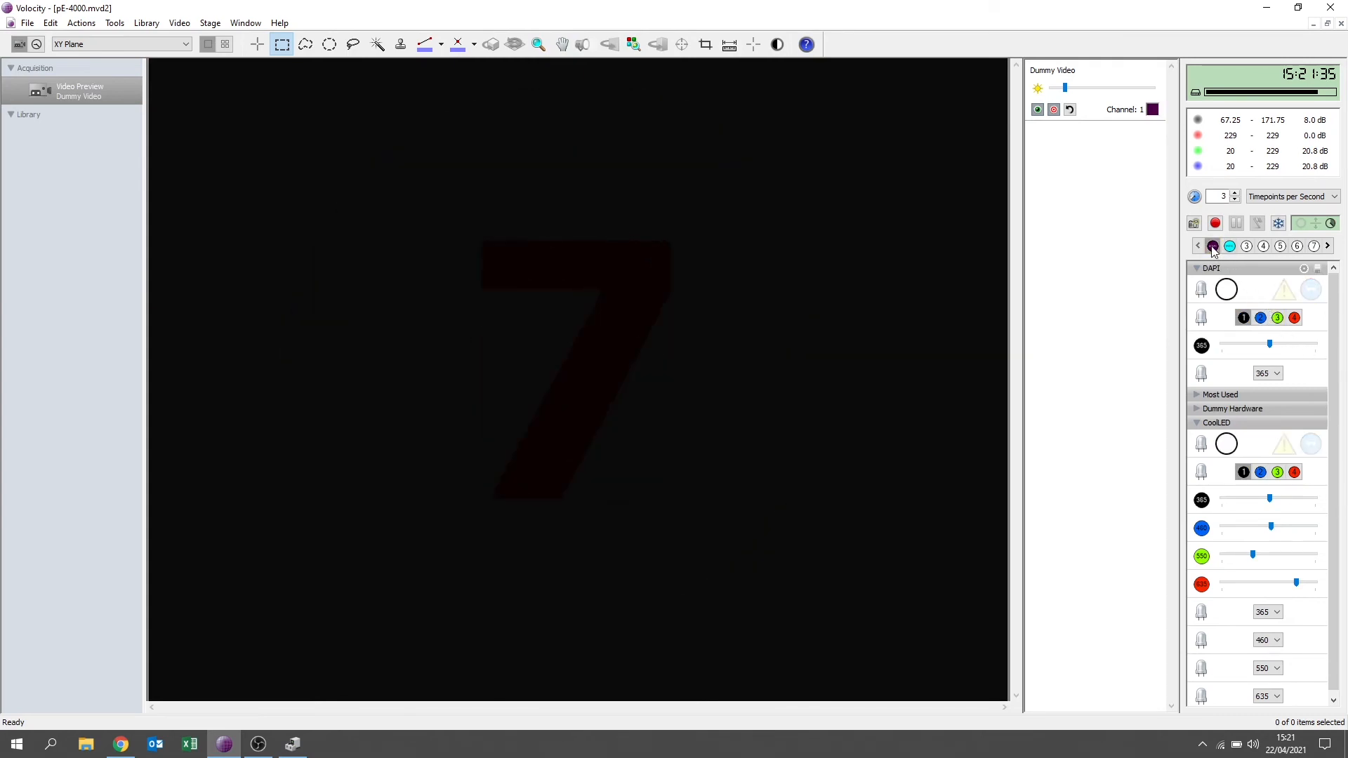
{"action": "left_click", "coordinate": [1230, 249]}
{"action": "left_click", "coordinate": [1213, 248]}
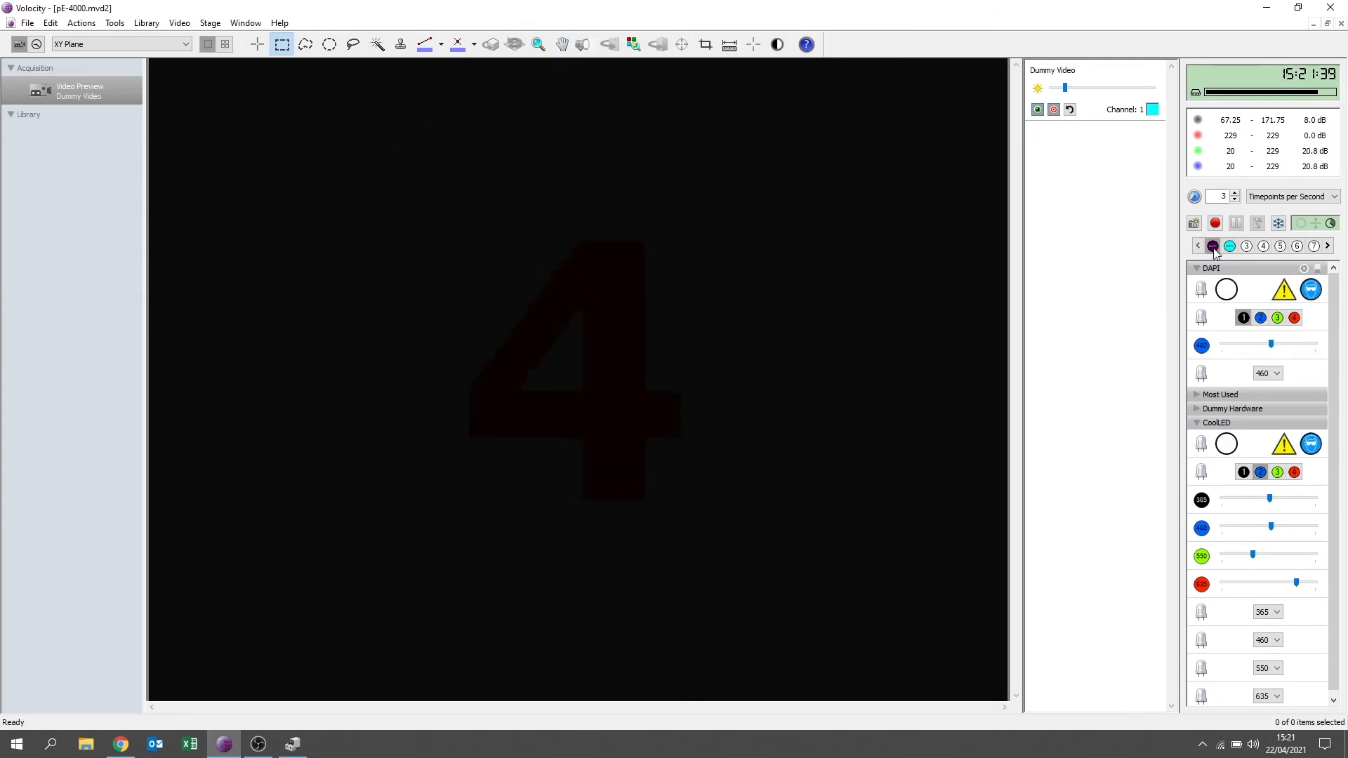
Step: Switch to the FITC light path and back to DAPI to check that the CoolLED channel follows
{"action": "left_click", "coordinate": [1230, 247]}
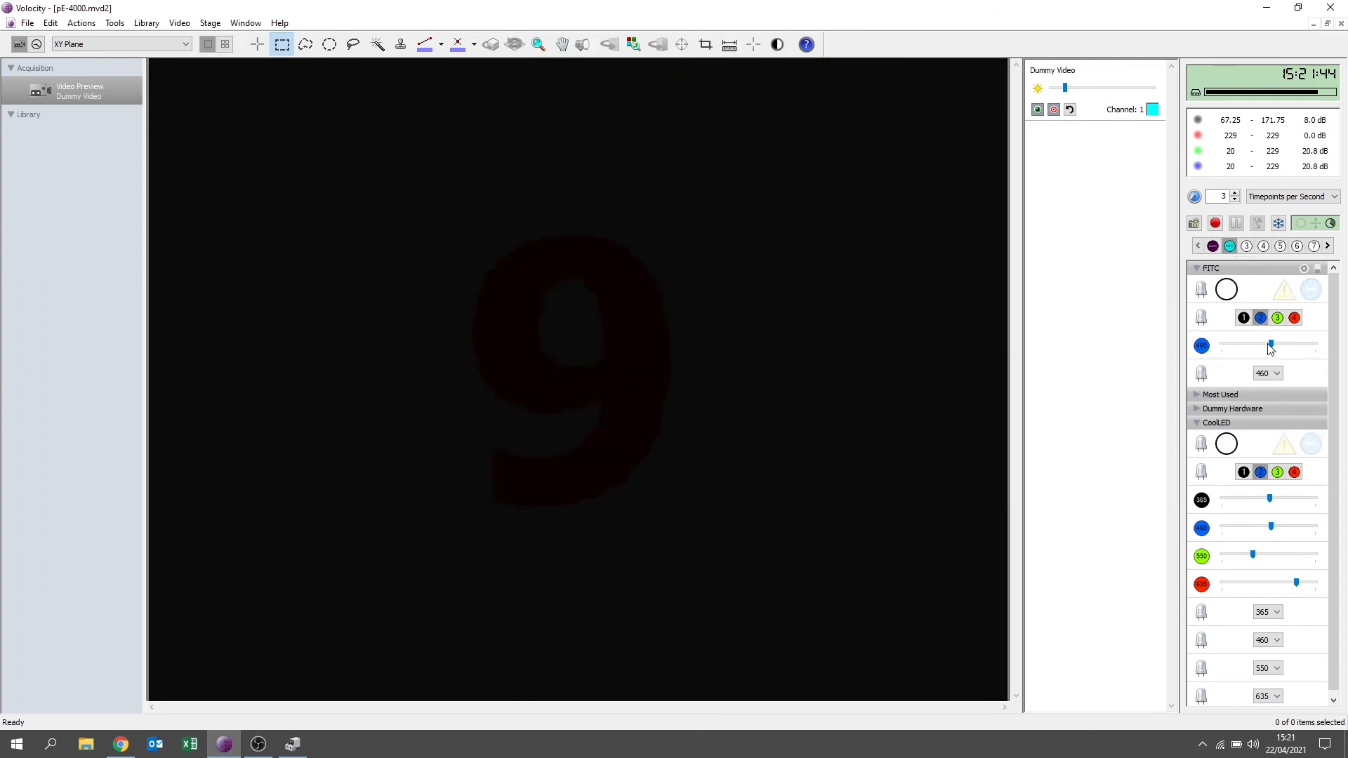
{"action": "left_click", "coordinate": [1212, 247]}
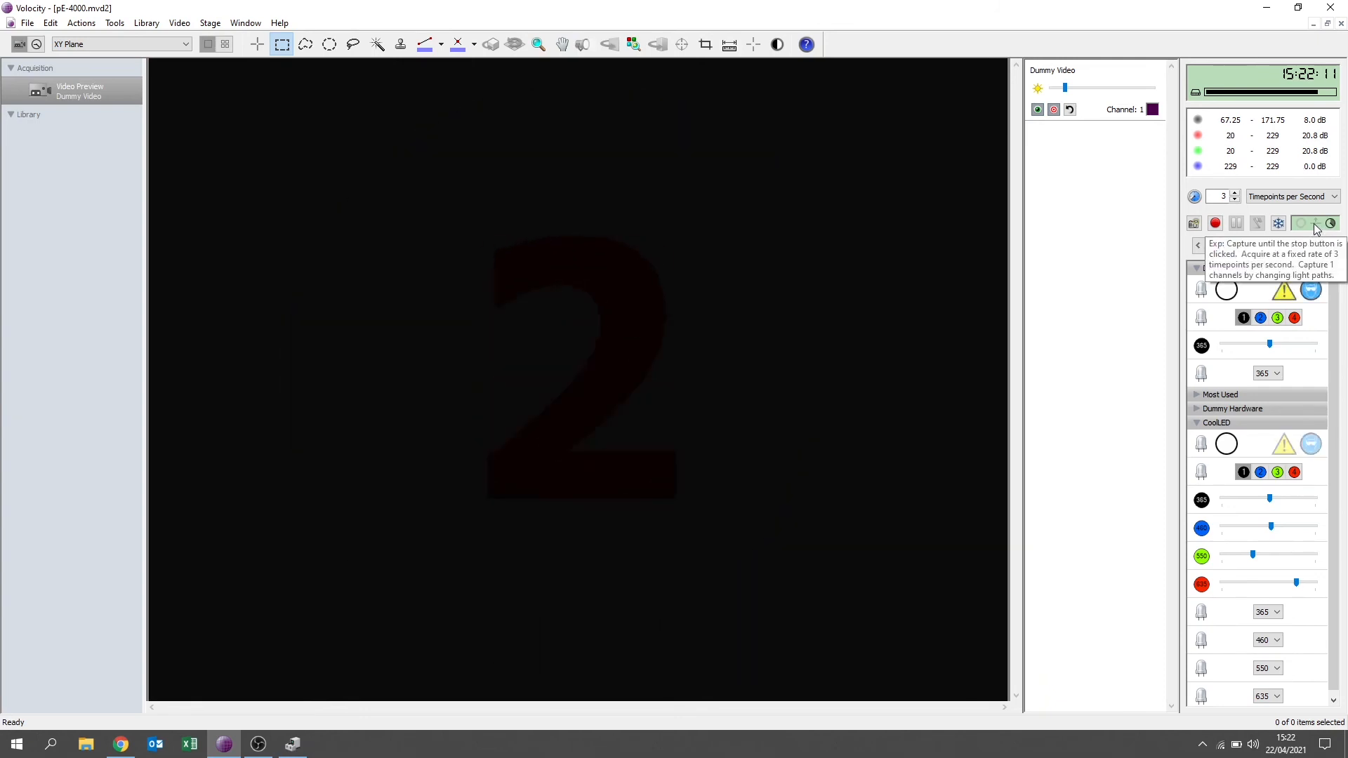
Step: Open the acquisition setup and title it DAPI-FITC
{"action": "left_click", "coordinate": [1314, 224]}
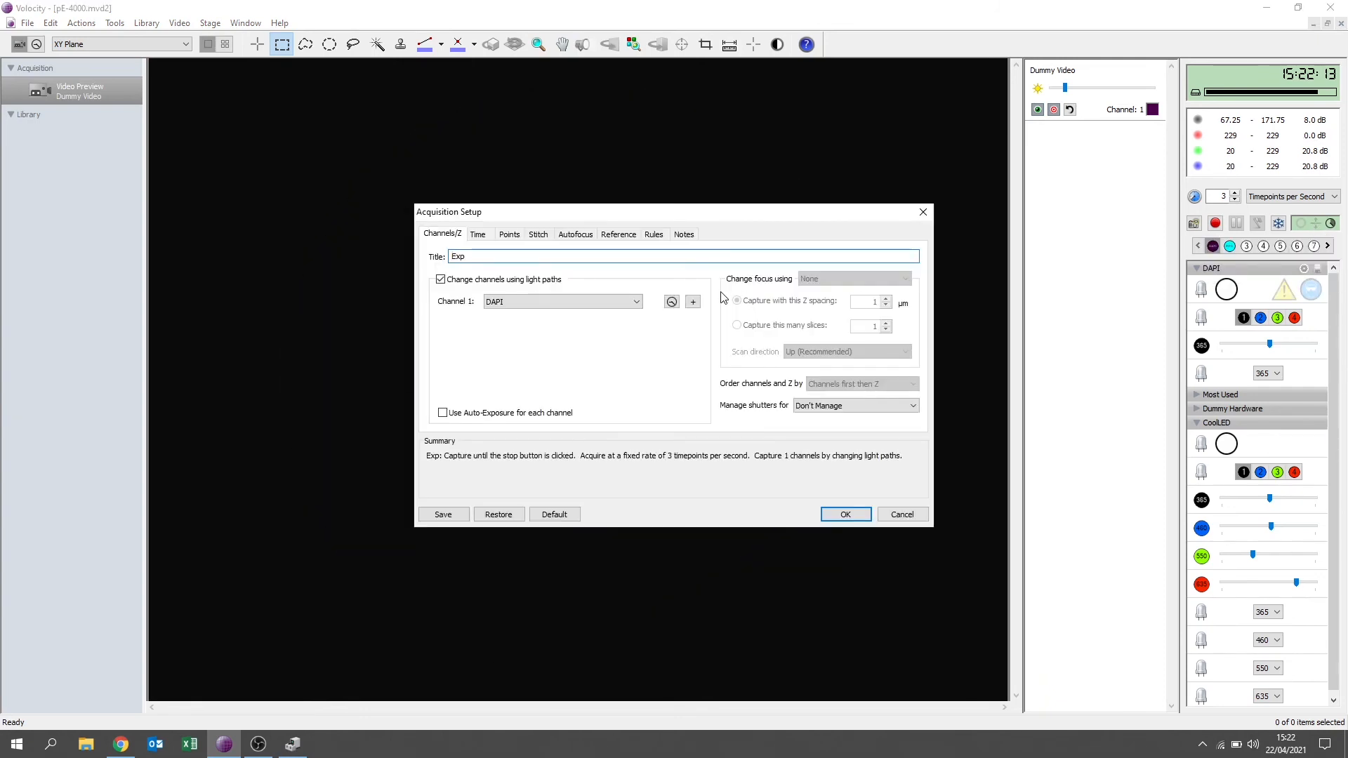
{"action": "double_click", "coordinate": [453, 256]}
{"action": "type", "text": "DAPI-FITC"}
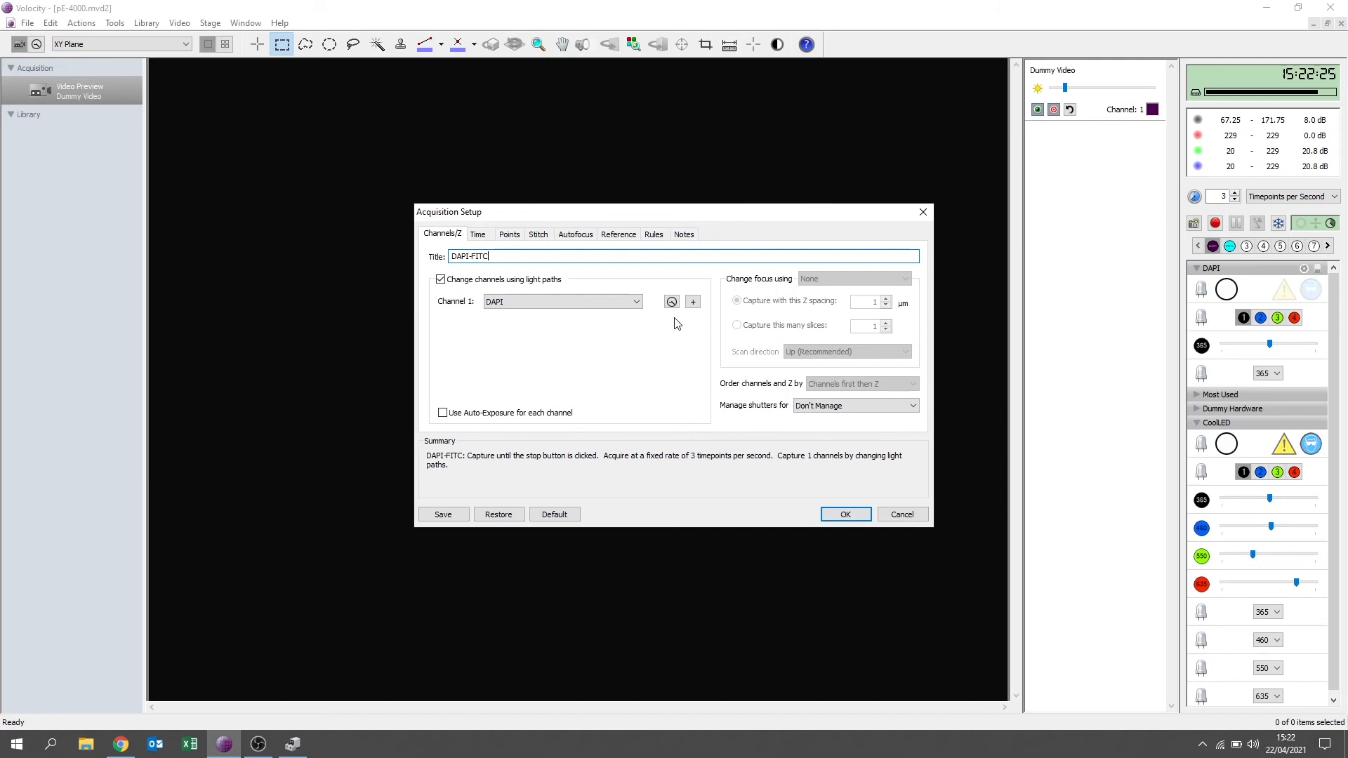
Step: Add a second channel to the acquisition, using the DAPI light path for channel 1 and FITC for channel 2
{"action": "left_click", "coordinate": [700, 303]}
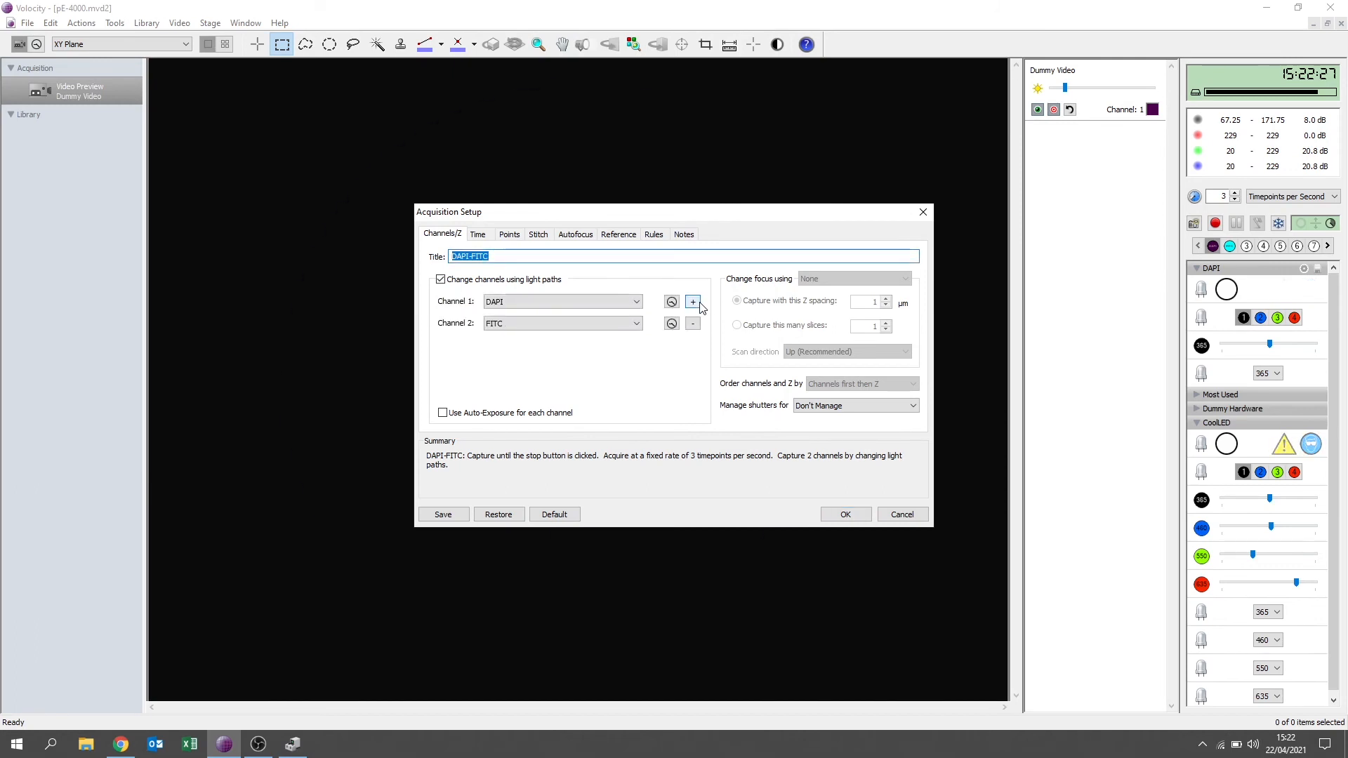
{"action": "left_click", "coordinate": [558, 303]}
{"action": "left_click", "coordinate": [549, 306]}
{"action": "left_click", "coordinate": [516, 324]}
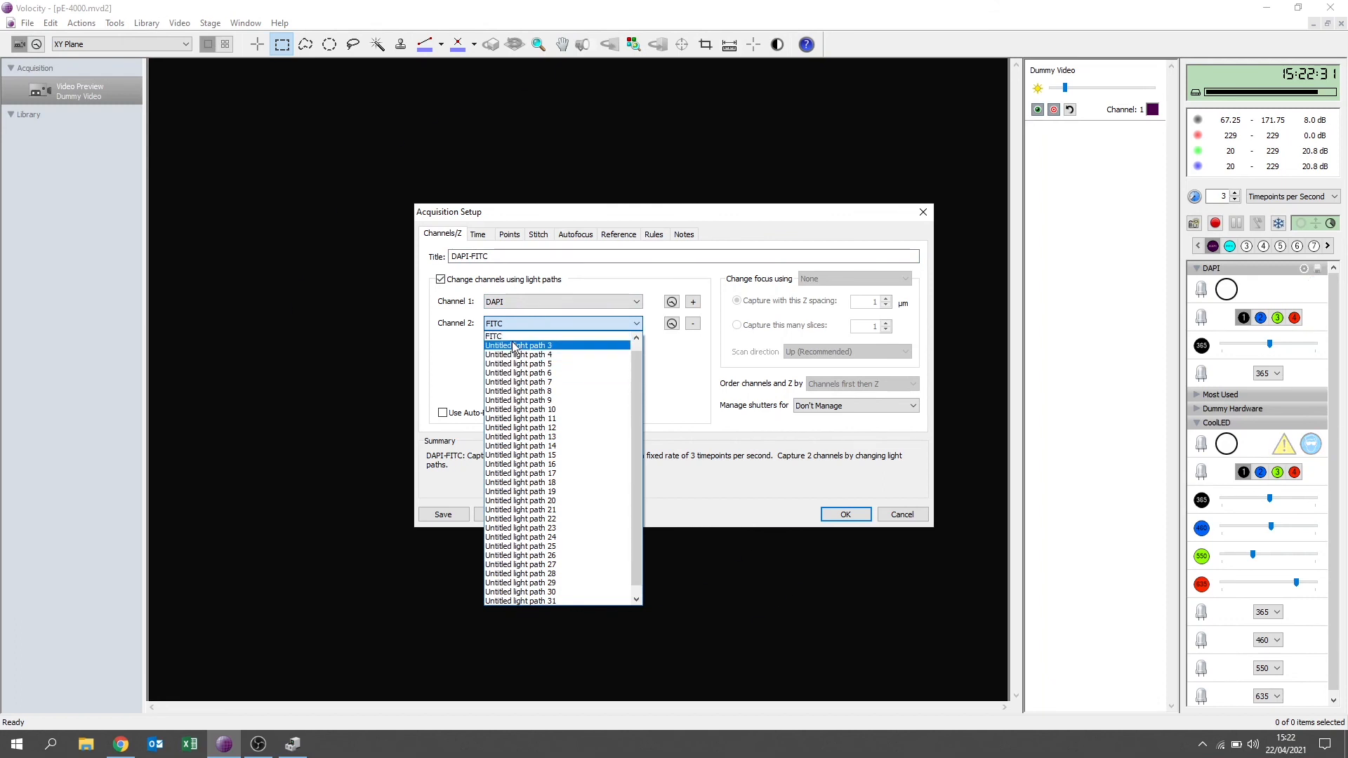
{"action": "left_click", "coordinate": [510, 337]}
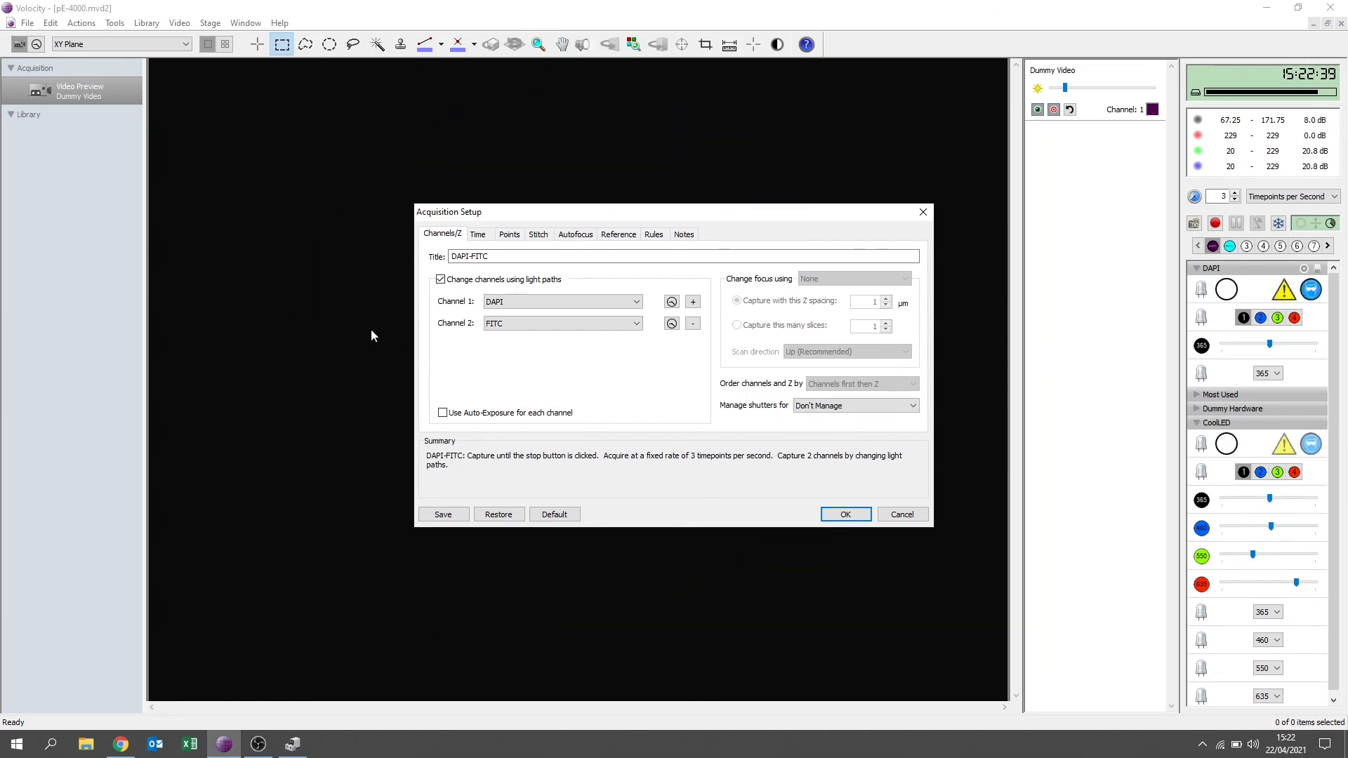
Step: Review the acquisition's time, points and stitch options, and accept the DAPI-FITC setup
{"action": "left_click", "coordinate": [478, 235]}
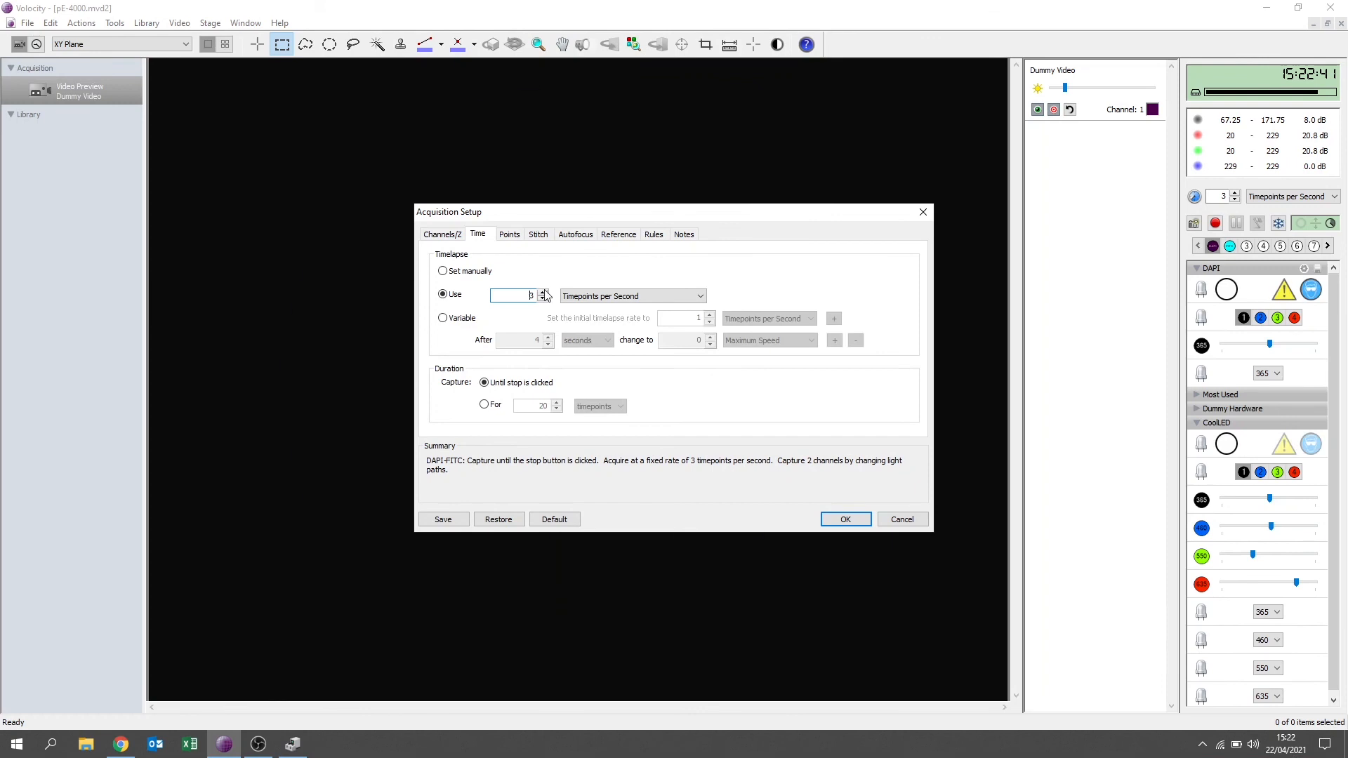
{"action": "left_click", "coordinate": [516, 241]}
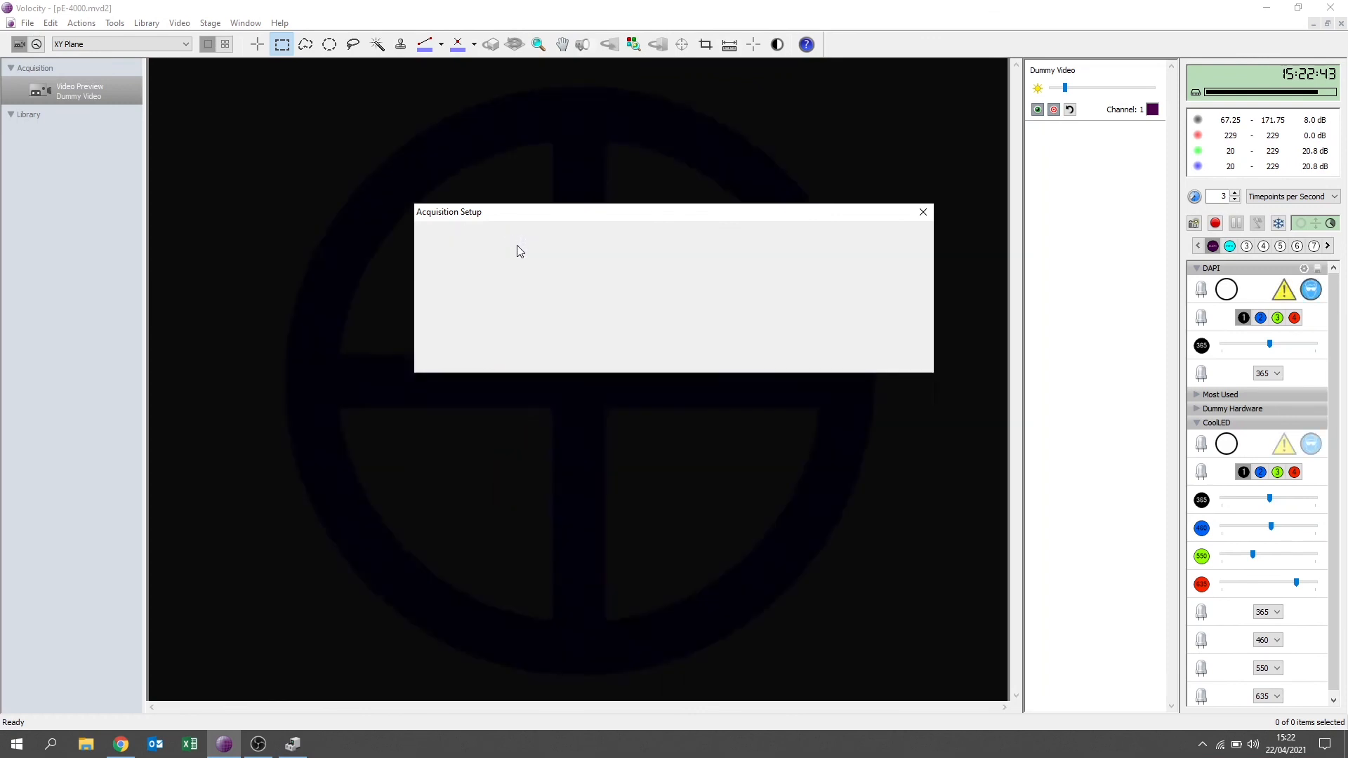
{"action": "left_click", "coordinate": [539, 239]}
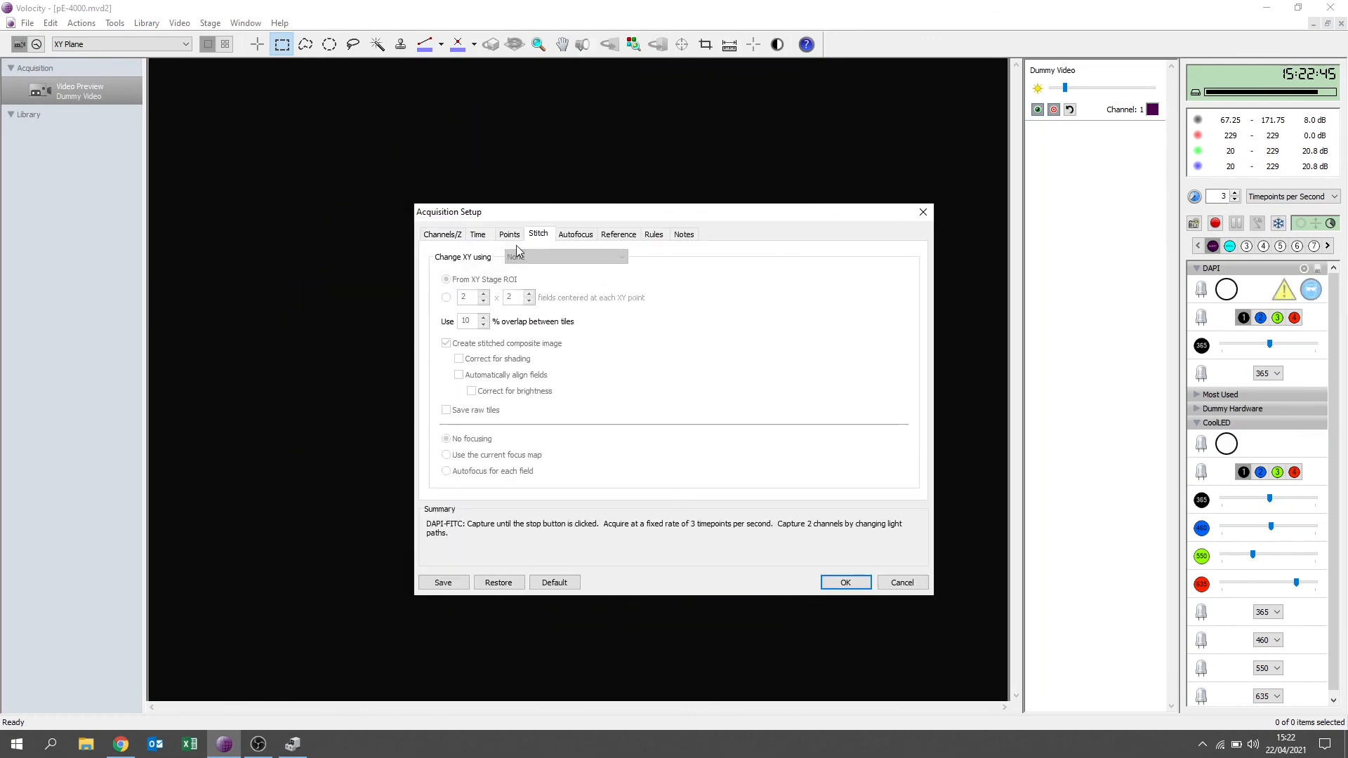
{"action": "left_click", "coordinate": [444, 236]}
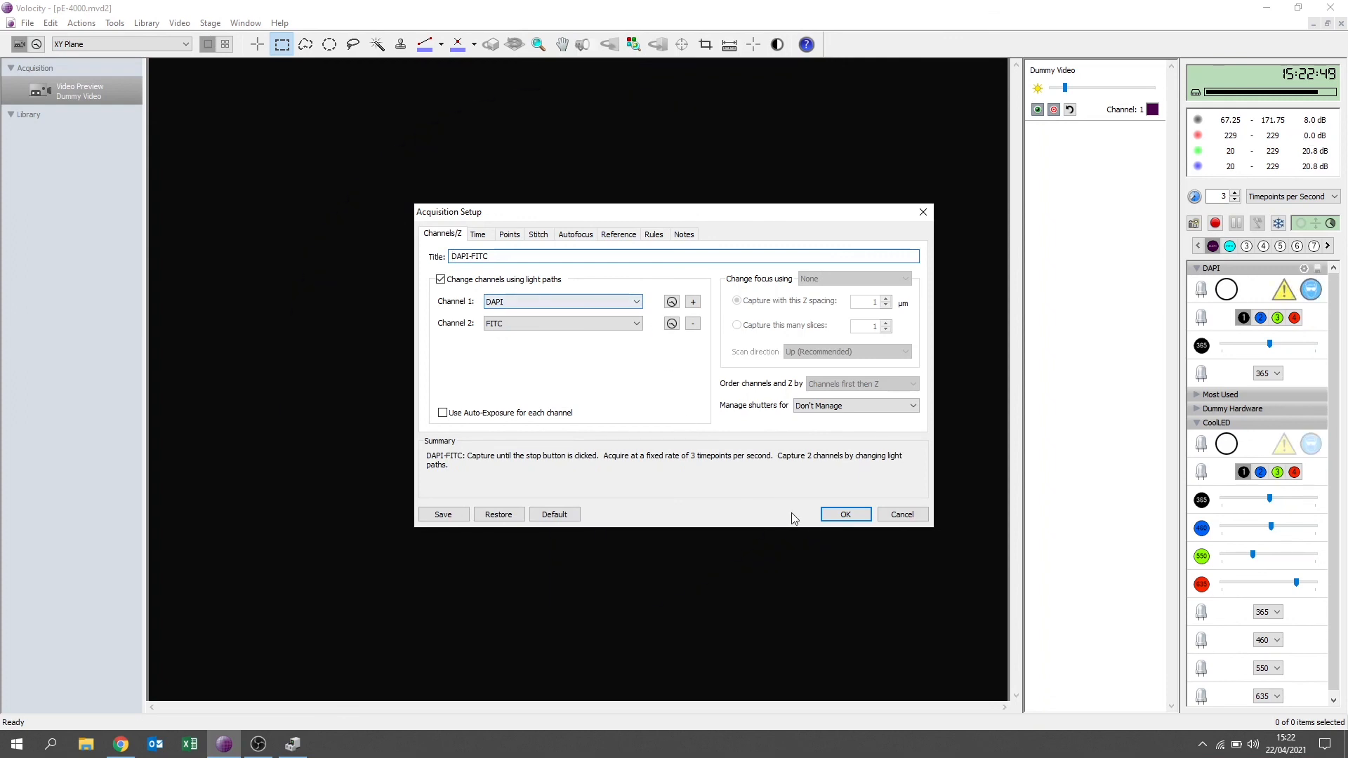
{"action": "left_click", "coordinate": [837, 518]}
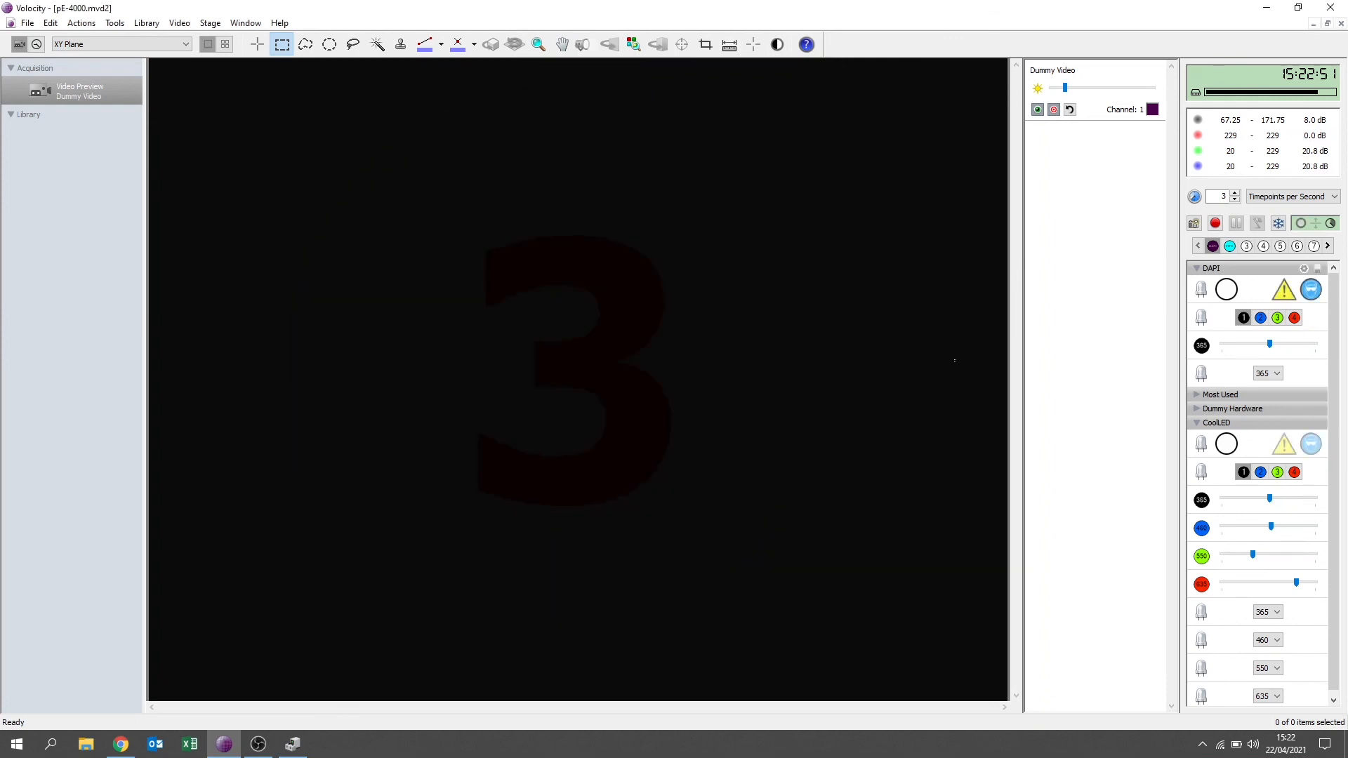
Step: Start recording the two-channel acquisition and open the DAPI-FITC image sequence from the library
{"action": "left_click", "coordinate": [1216, 227]}
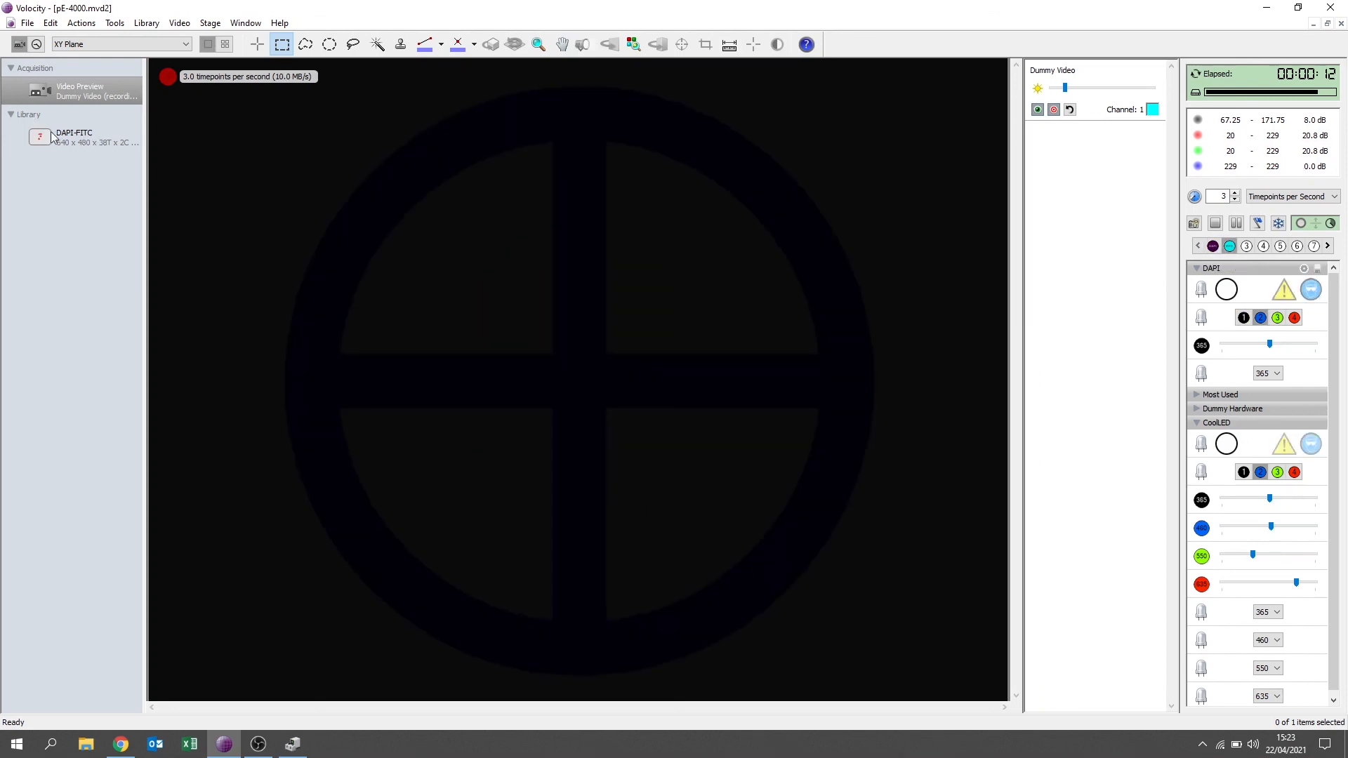
{"action": "left_click", "coordinate": [72, 144]}
{"action": "left_click", "coordinate": [72, 145]}
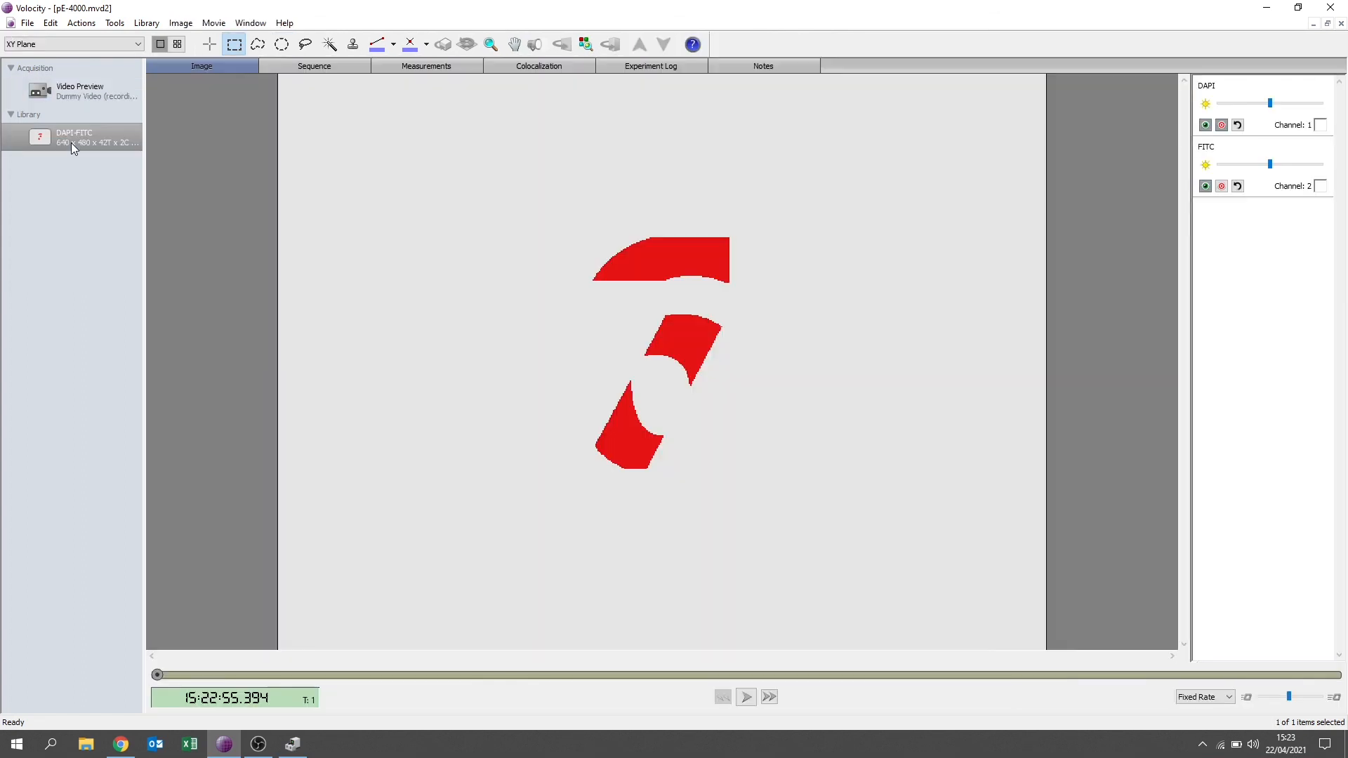
Step: Step forward four timepoints through the DAPI-FITC sequence to examine the captured images
{"action": "left_click", "coordinate": [769, 698]}
{"action": "left_click", "coordinate": [769, 697]}
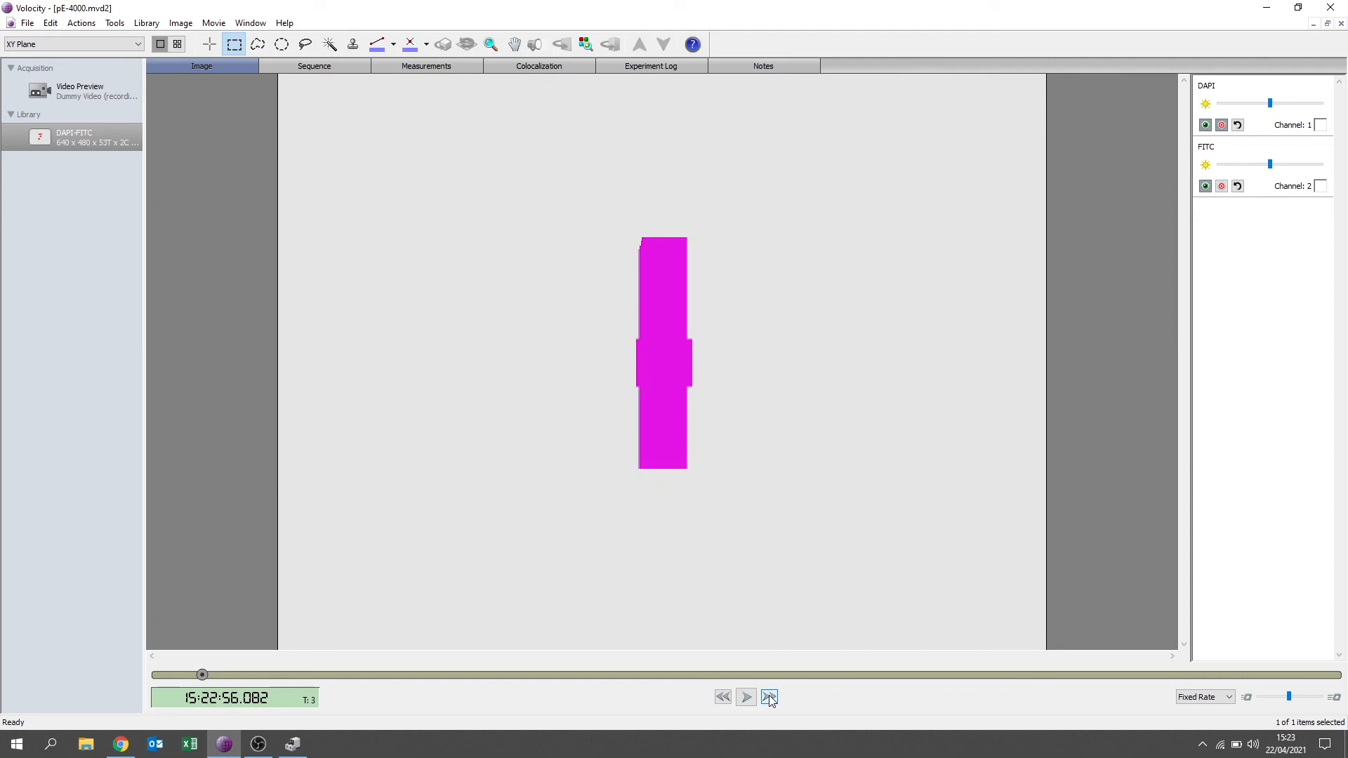
{"action": "left_click", "coordinate": [770, 697]}
{"action": "left_click", "coordinate": [770, 697]}
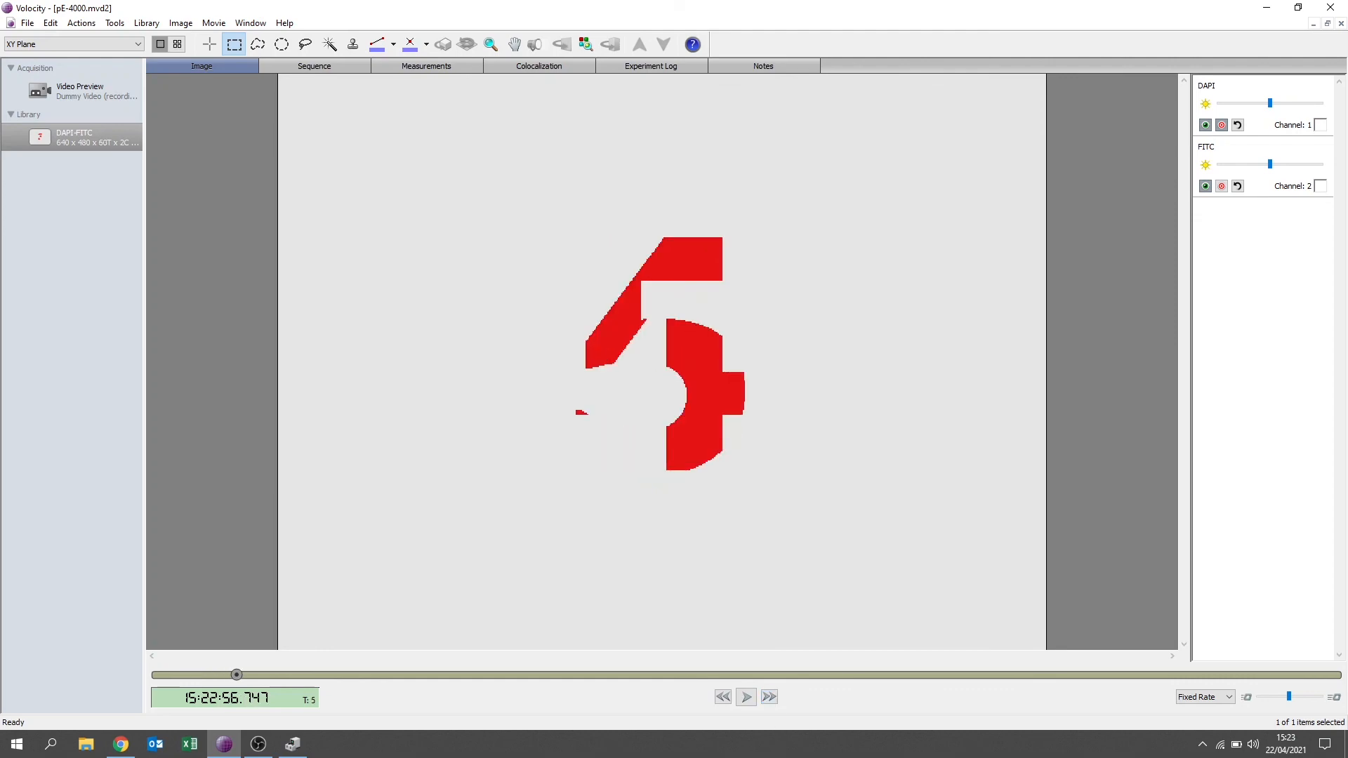